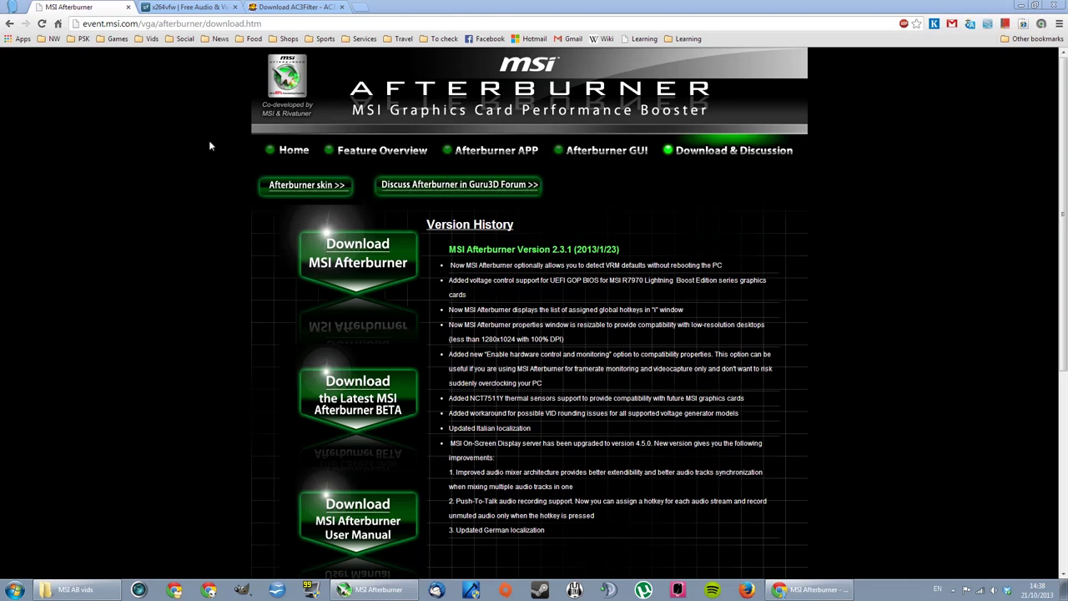
Step: Flip between the x264vfw, AC3Filter and MSI Afterburner download pages in the browser
click(189, 8)
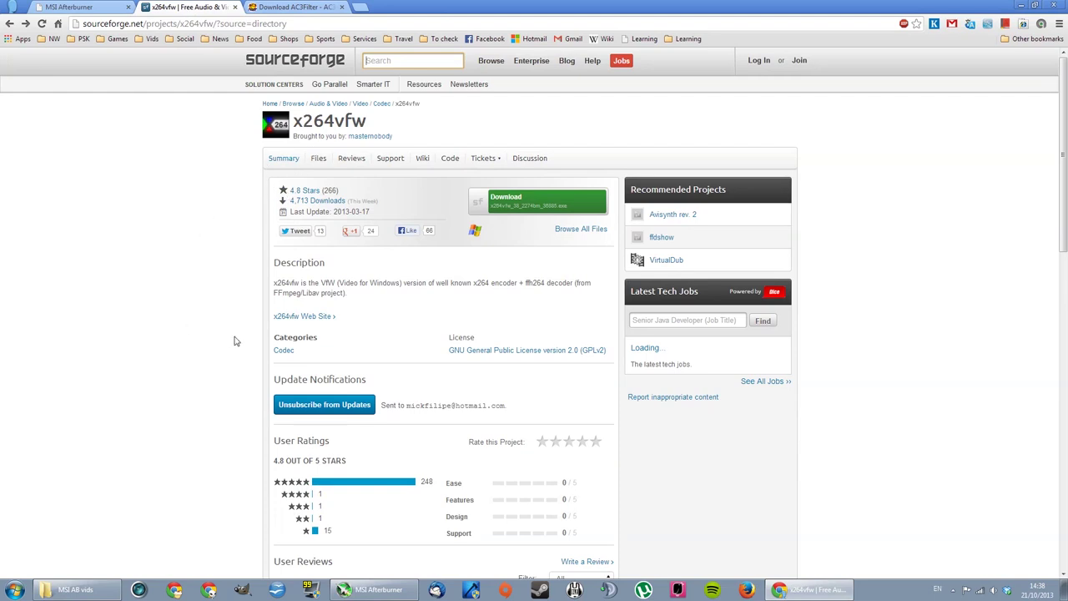
click(280, 7)
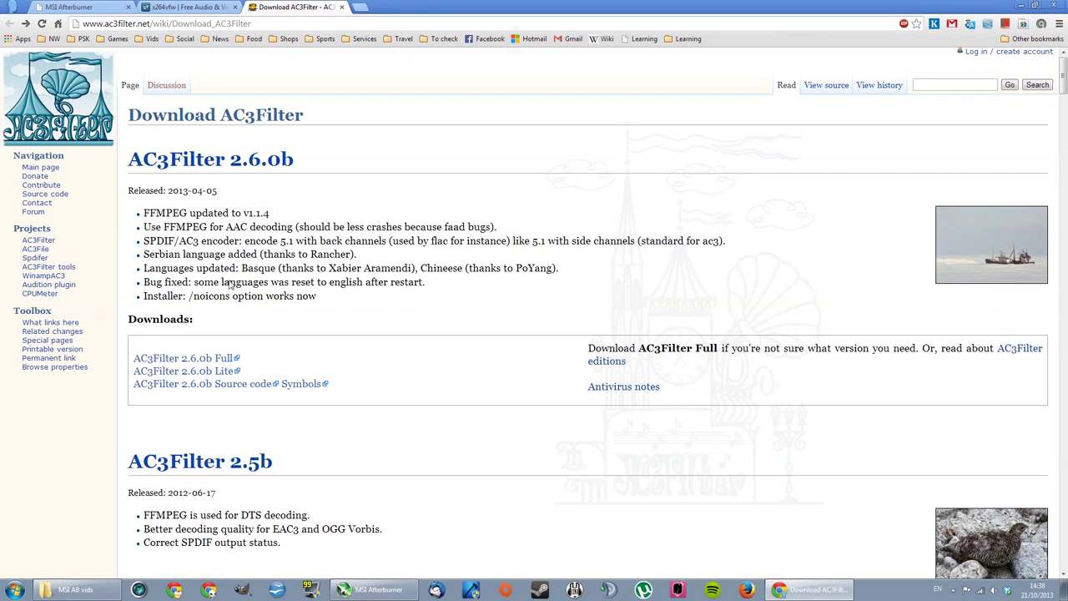
click(75, 8)
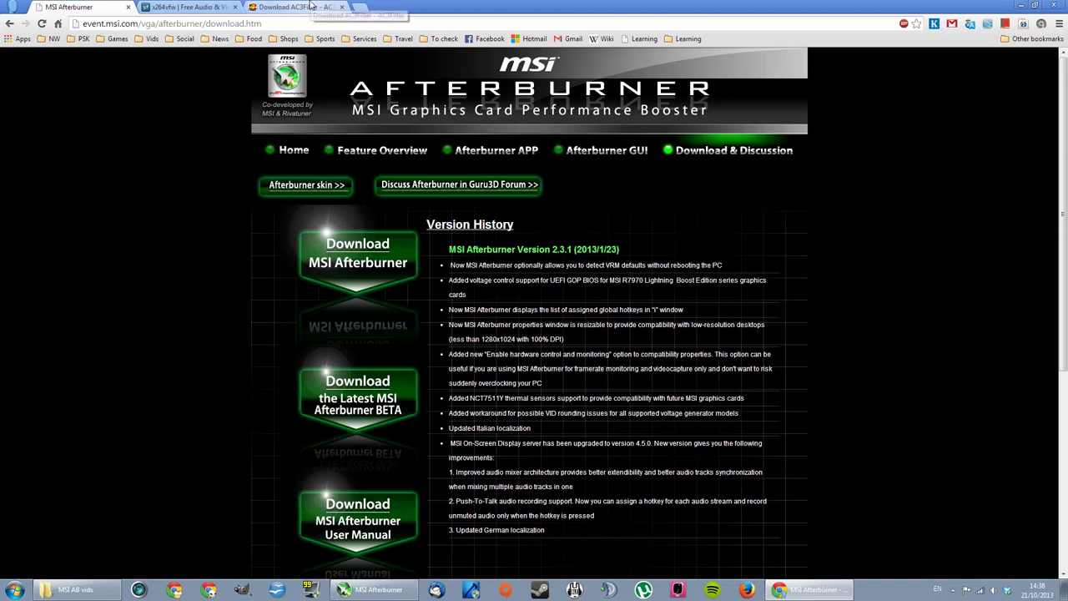
click(164, 10)
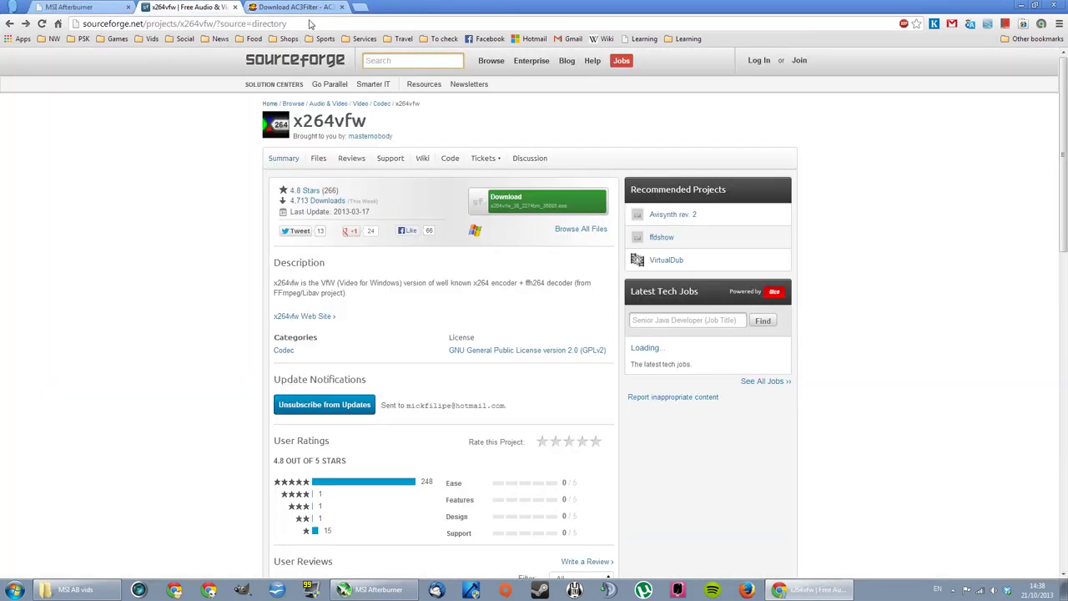
click(265, 9)
click(172, 10)
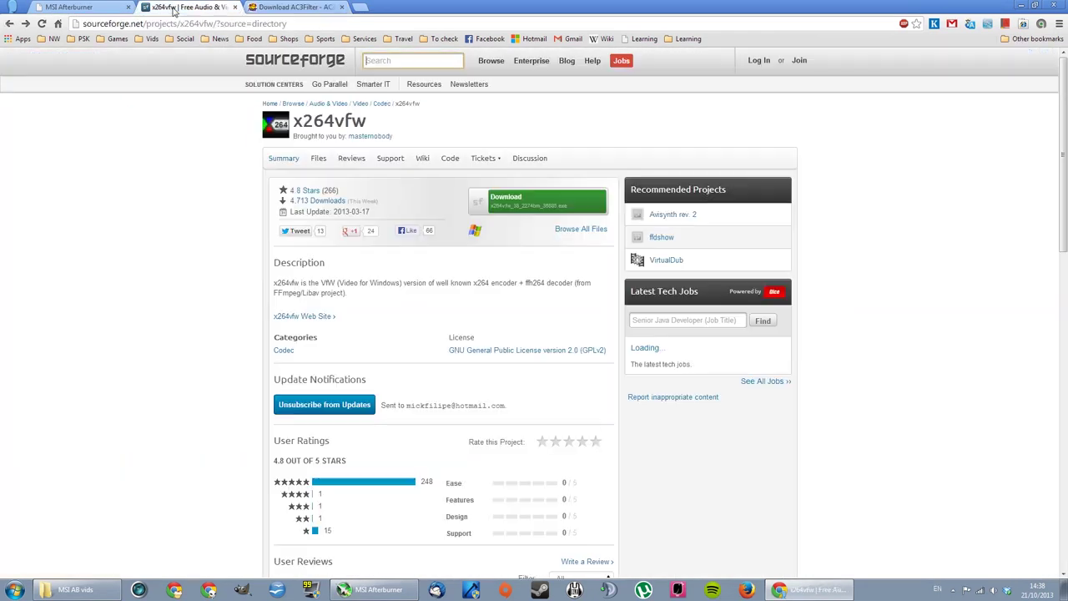
click(75, 8)
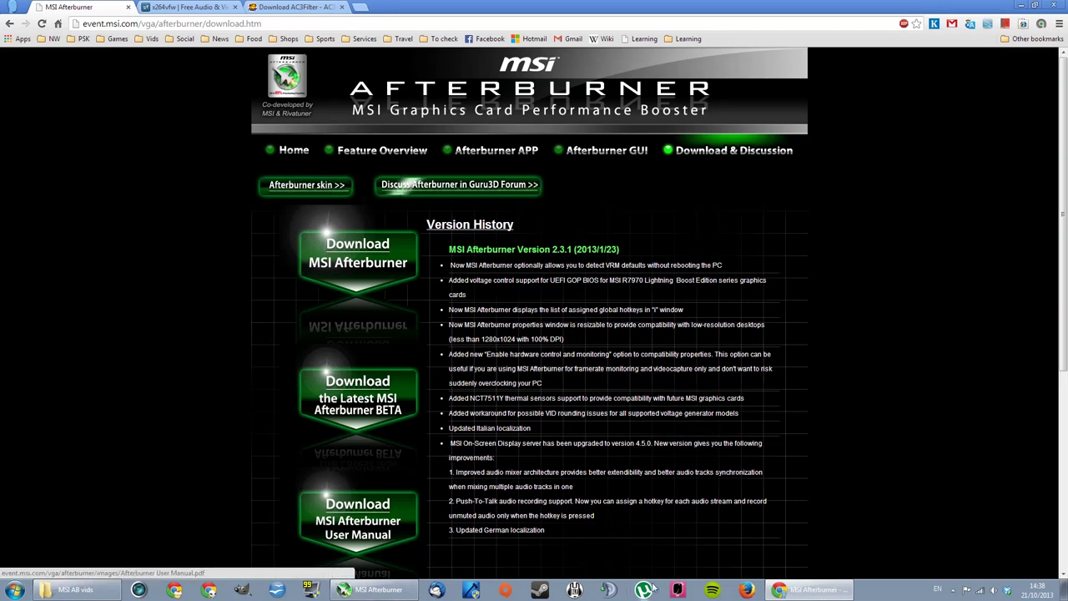
Step: Bring MSI Afterburner forward, reposition its window, and open its properties
click(399, 590)
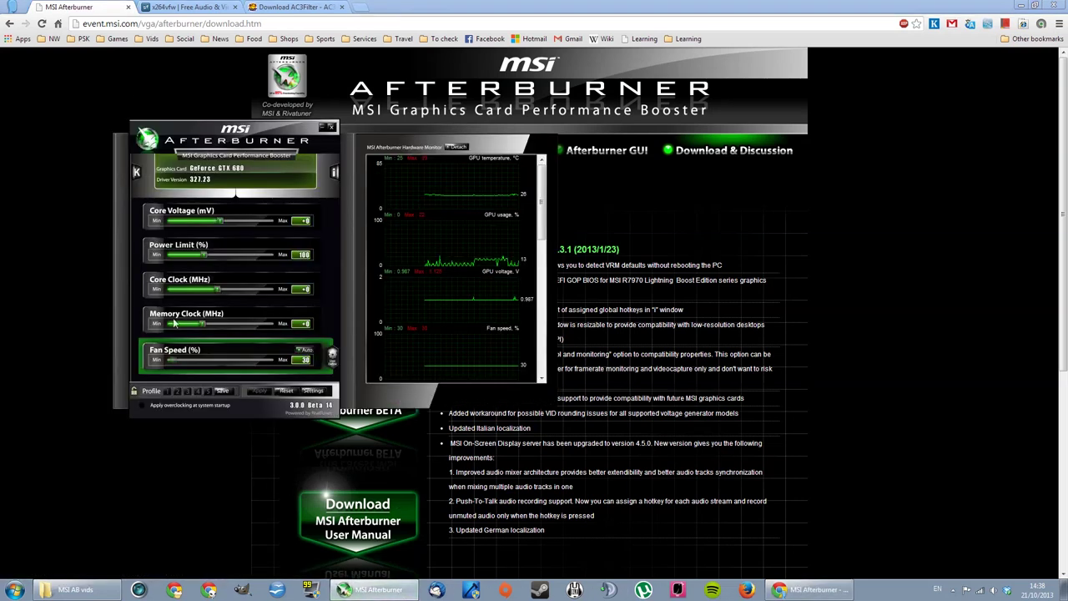
mouse_move(244, 167)
mouse_down()
mouse_move(273, 199)
mouse_move(248, 175)
mouse_up()
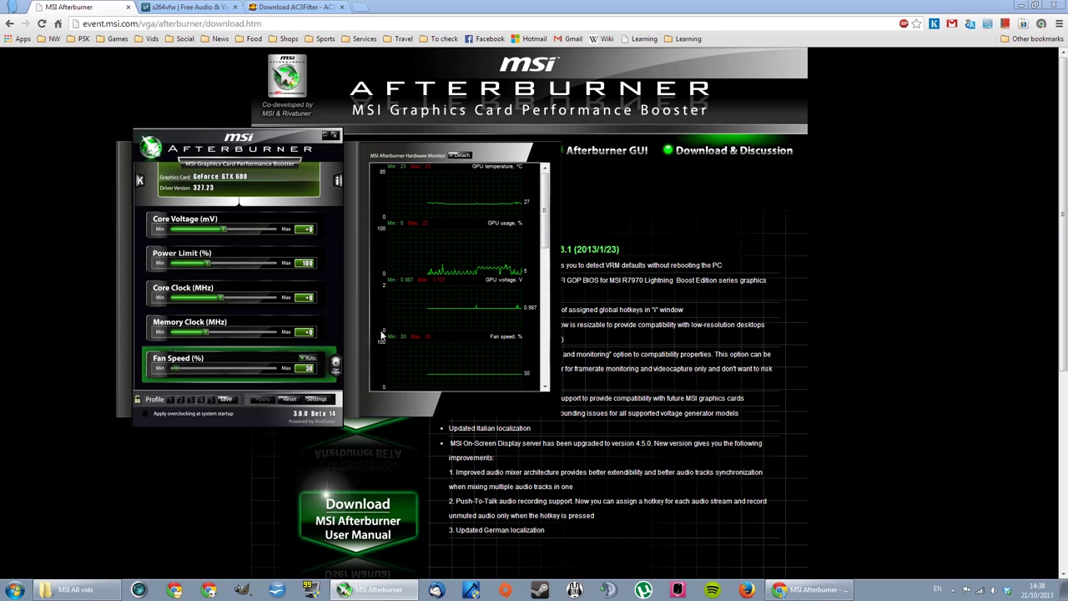
click(320, 399)
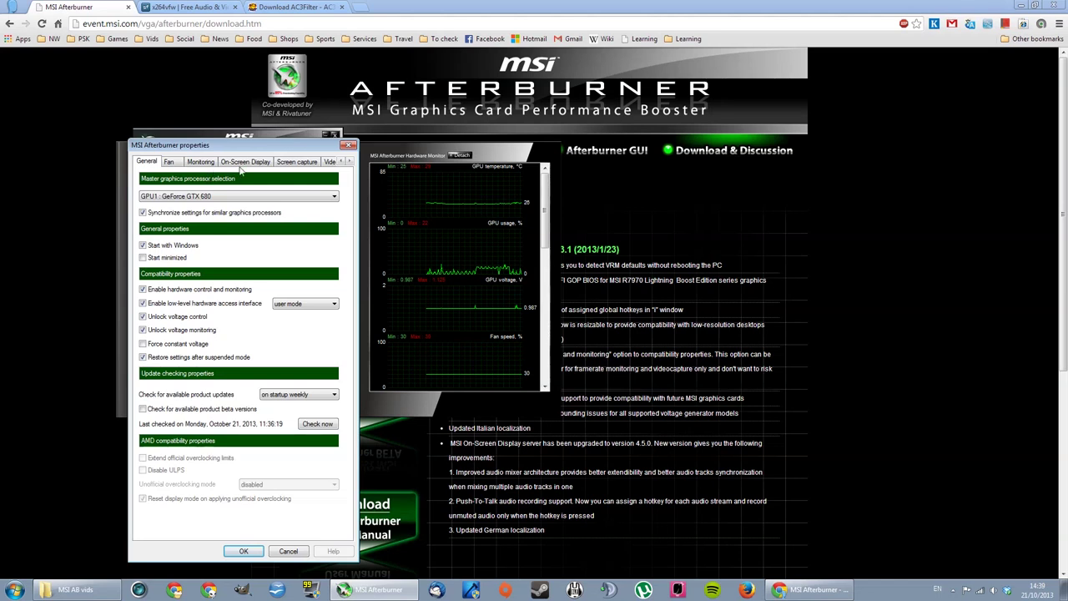
Step: On the Video capture settings, keep VFW compression (x264vfw) as the video format and check the frame size list
click(330, 162)
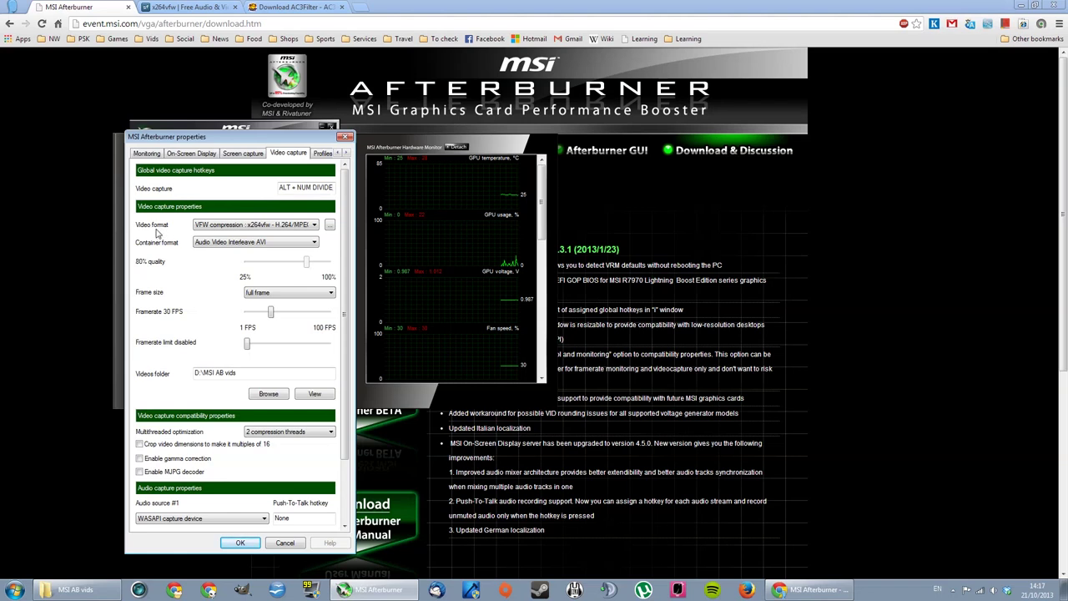
click(198, 225)
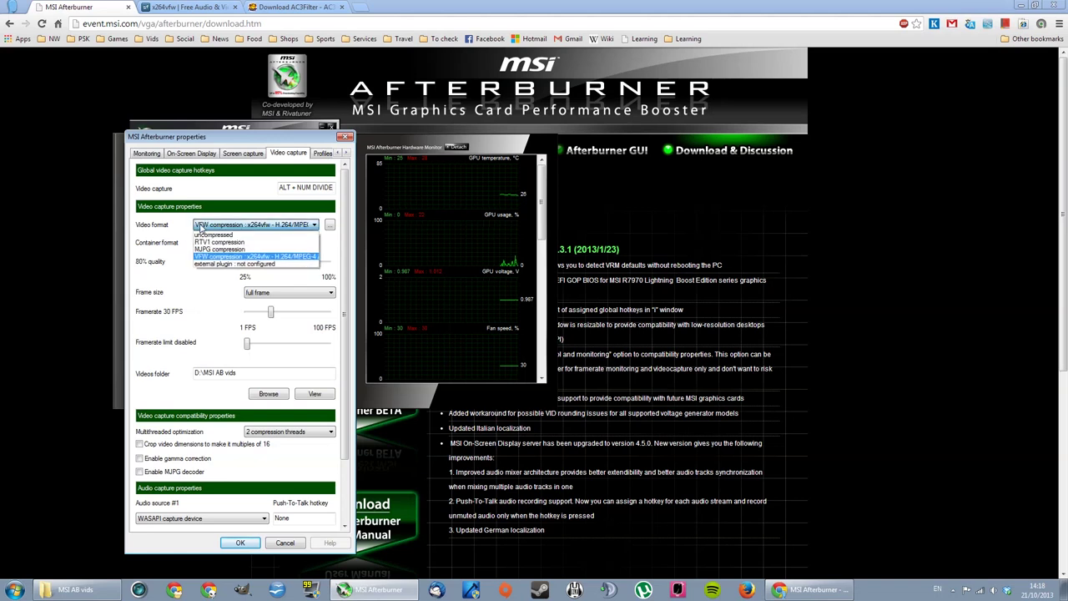
click(199, 226)
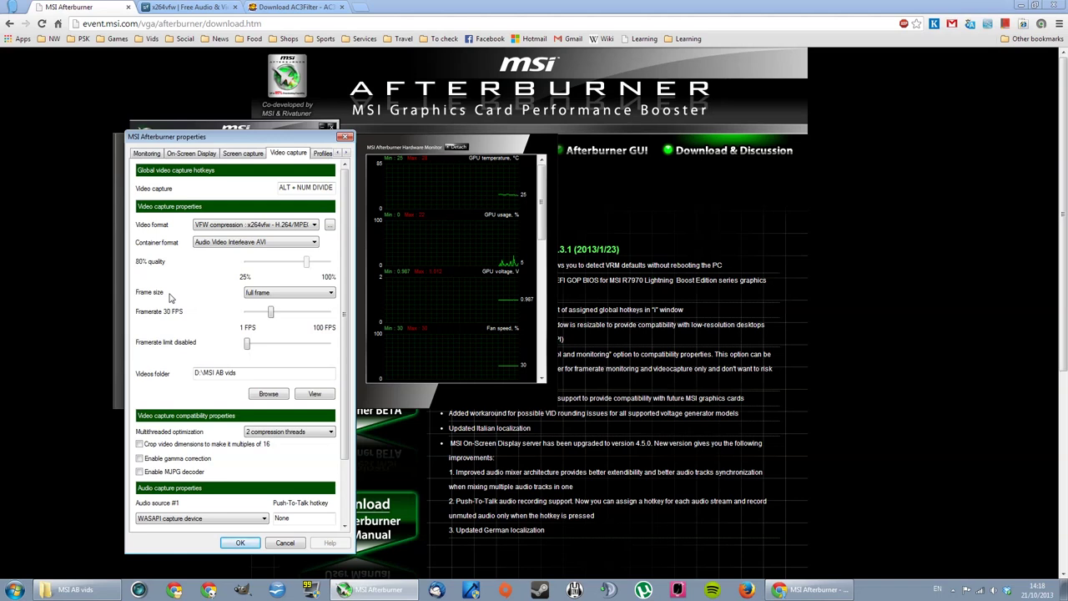
click(299, 292)
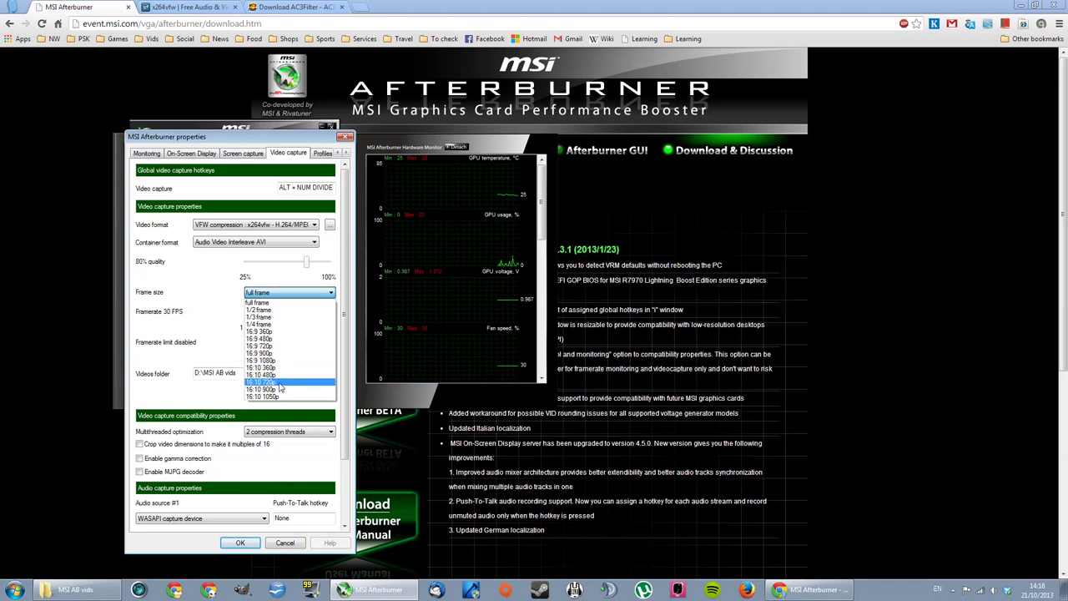
Step: Try the 16:9 900p frame size, then set it back to full frame
click(218, 305)
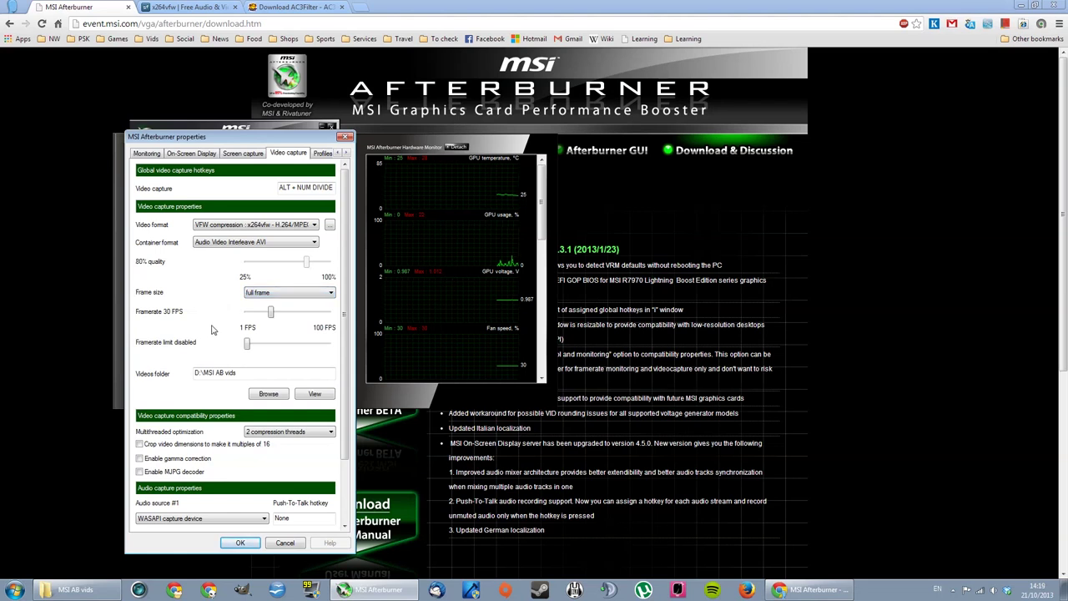
key(Down)
click(265, 293)
click(255, 303)
Step: Adjust the capture framerate slider to 30 FPS and scroll down to the WASAPI audio capture settings
drag(272, 315, 268, 315)
drag(268, 316, 264, 316)
drag(272, 315, 297, 319)
drag(296, 313, 272, 318)
key(Right)
drag(343, 349, 348, 425)
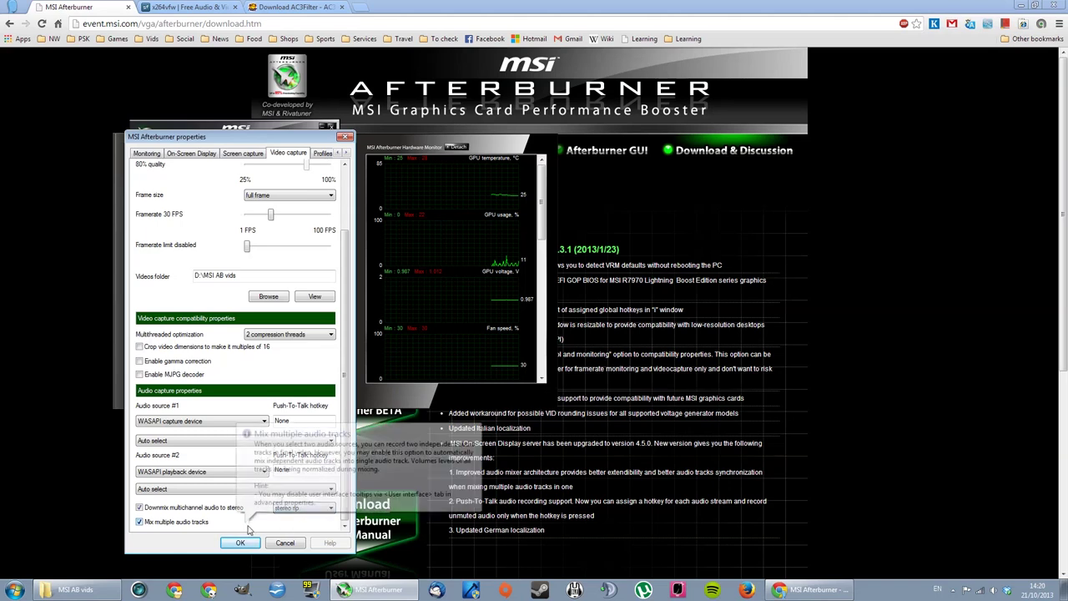
Step: Keep VFW compression as the video format with x264vfw as the compressor, and open its encoder configuration
scroll(346, 434, up, 5)
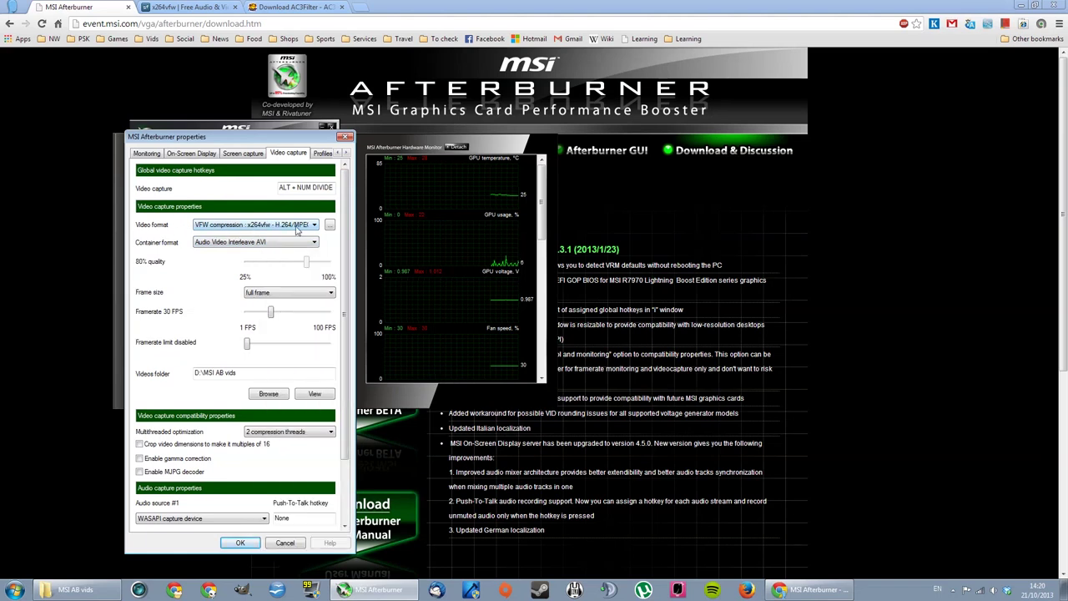
click(269, 226)
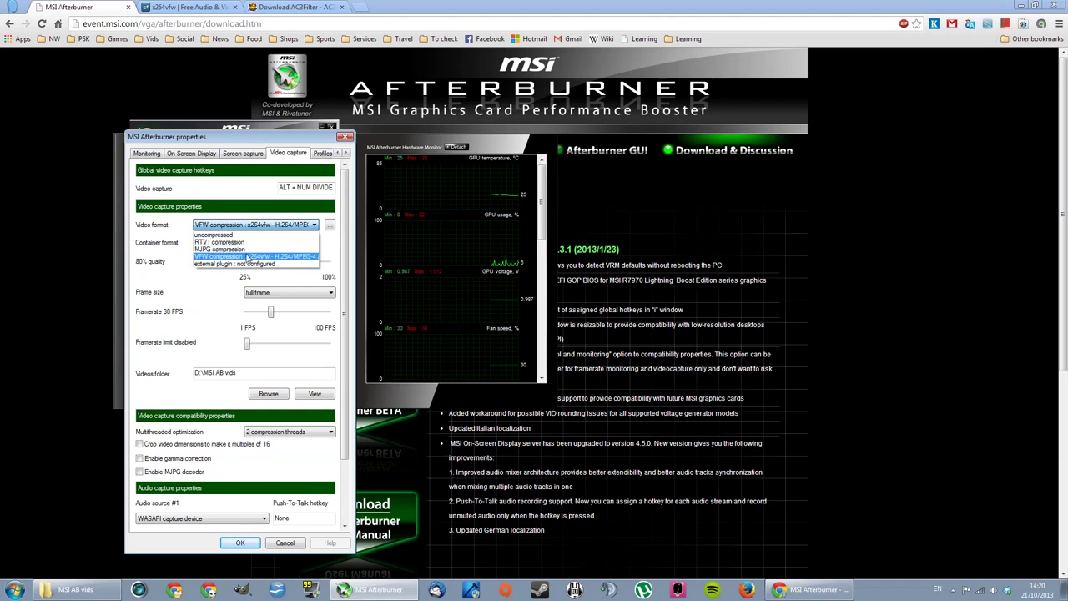
click(249, 256)
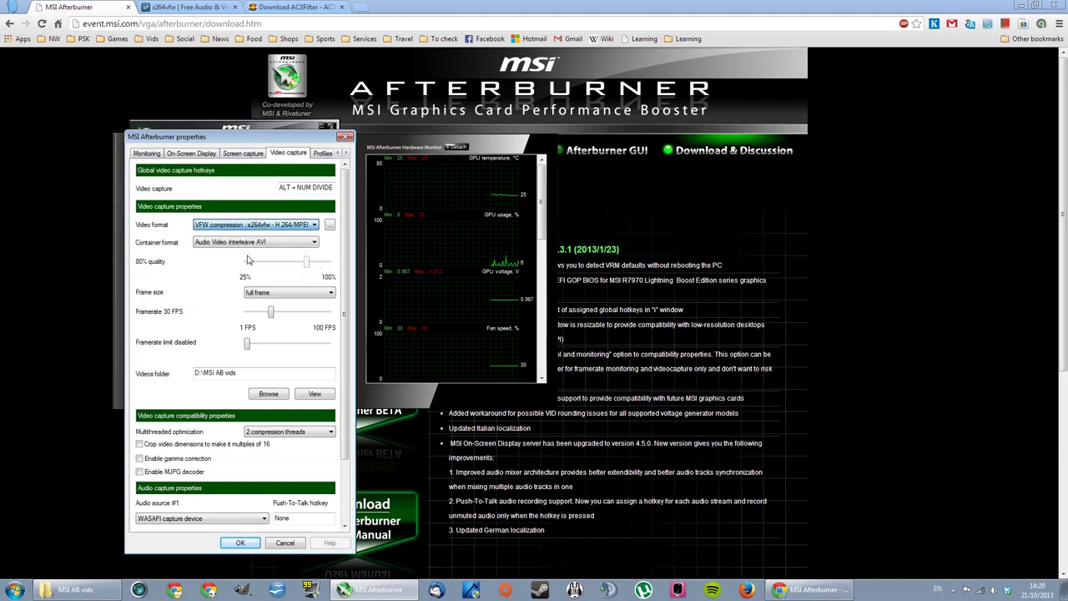
click(330, 226)
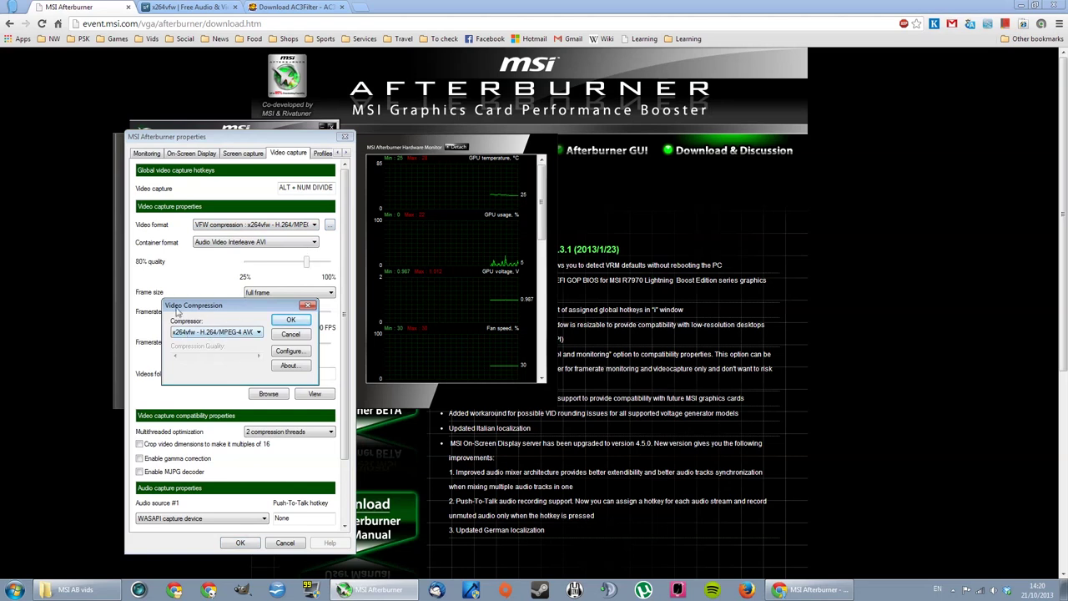
click(258, 332)
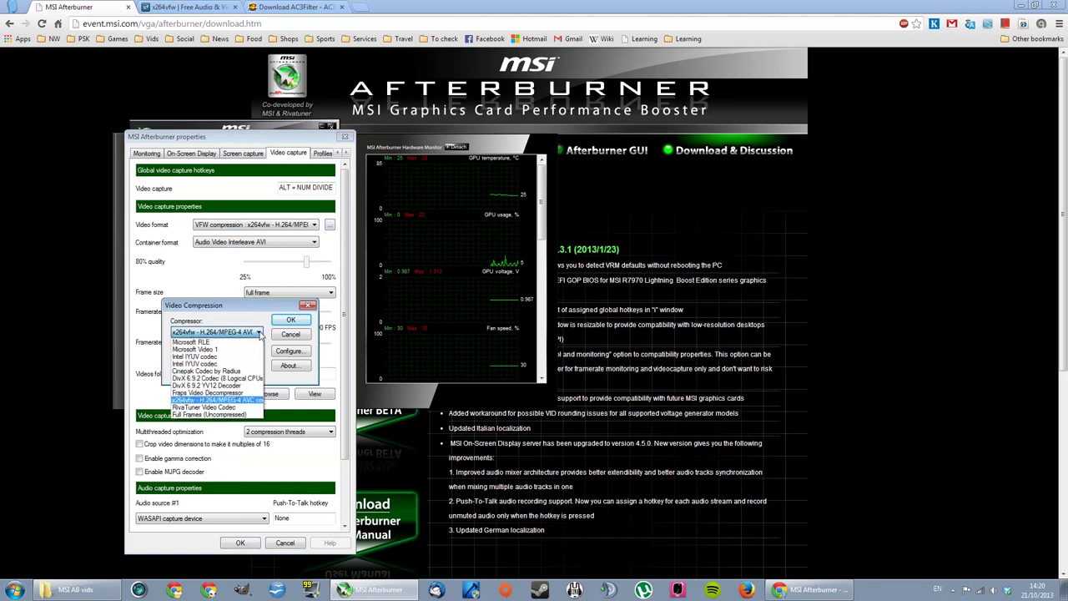
click(212, 400)
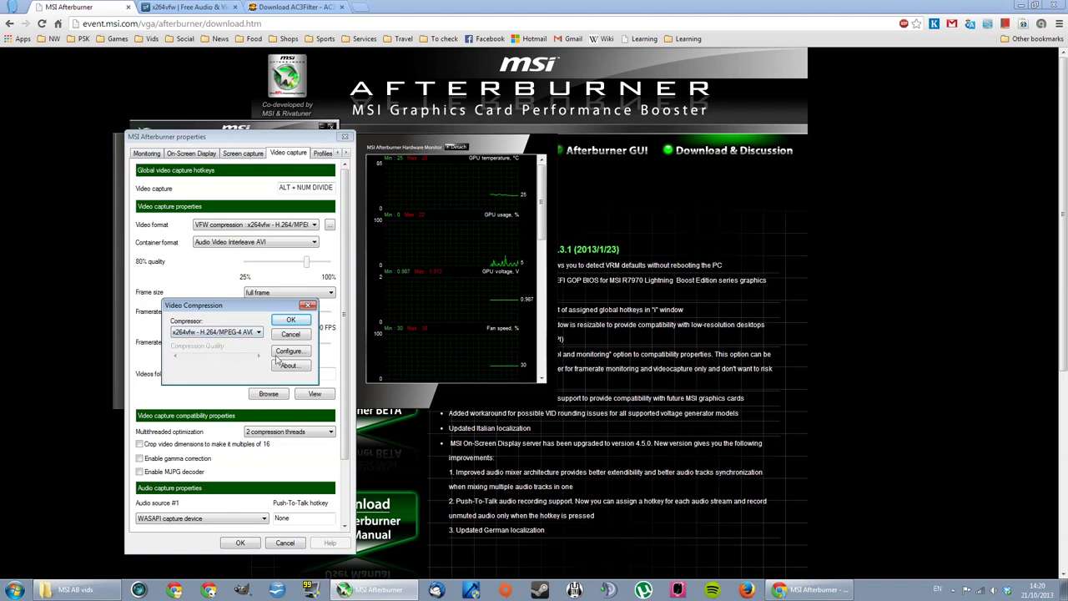
click(289, 351)
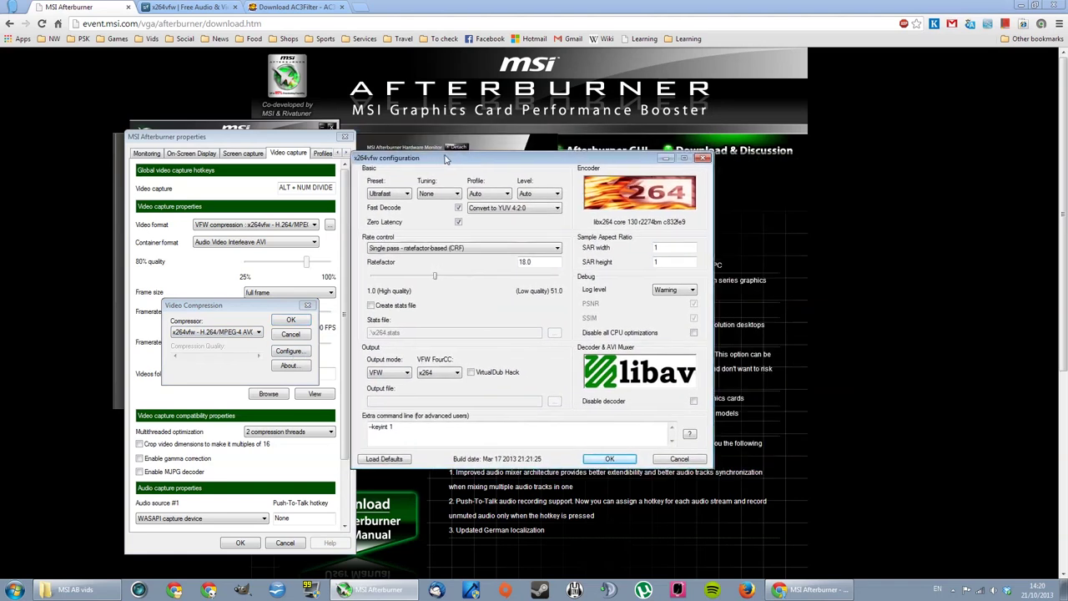
drag(446, 138, 467, 144)
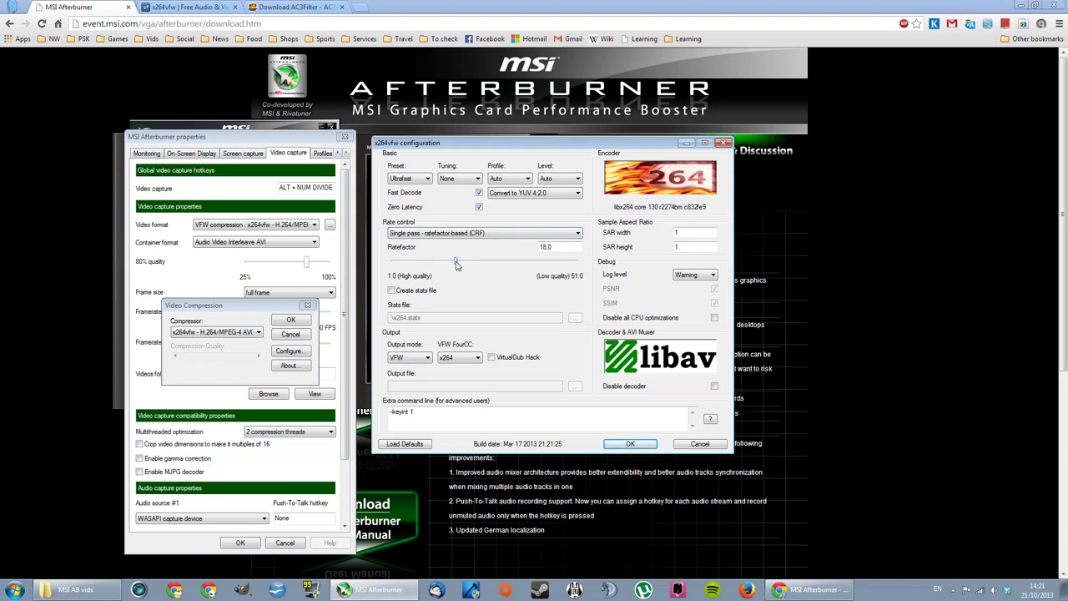
drag(456, 264, 456, 265)
mouse_move(459, 264)
mouse_down()
mouse_move(470, 265)
mouse_move(461, 264)
mouse_up()
click(427, 180)
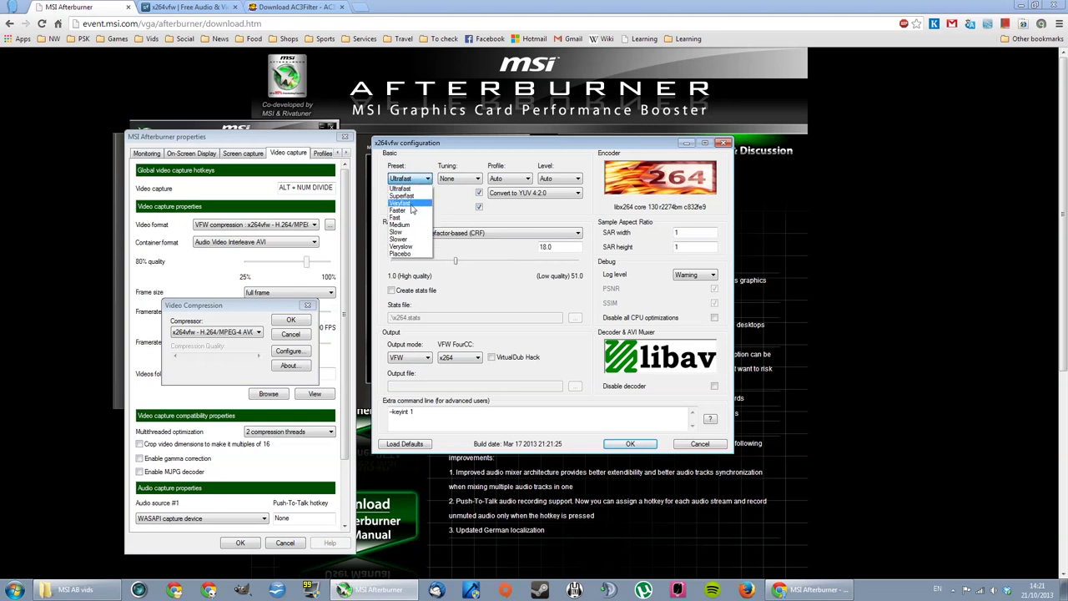
click(428, 182)
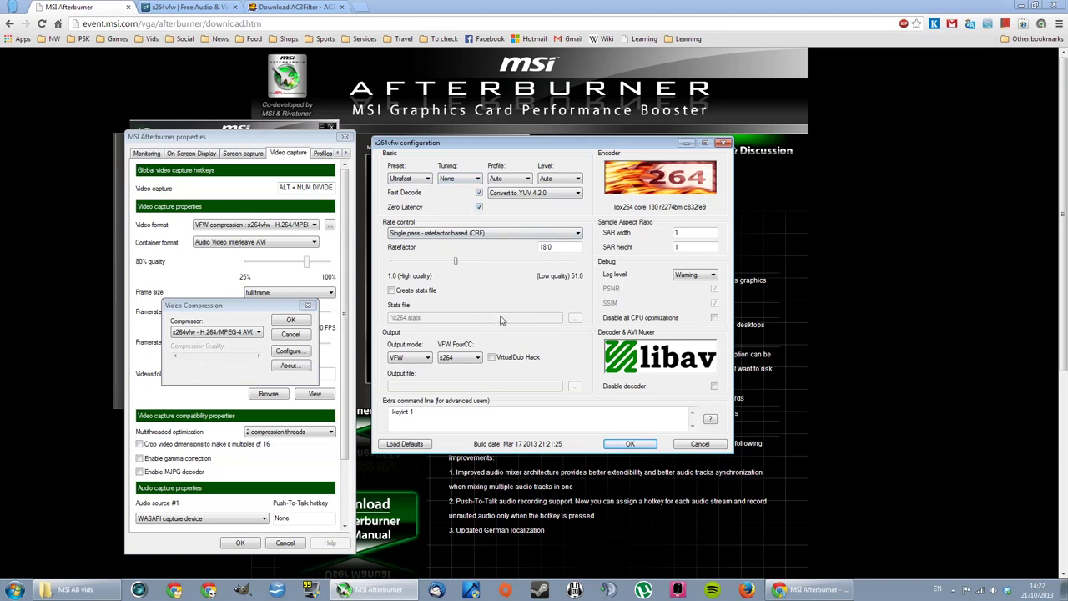
Step: In the x264vfw configuration, keep VFW as the output mode and x264 as the FourCC
click(409, 358)
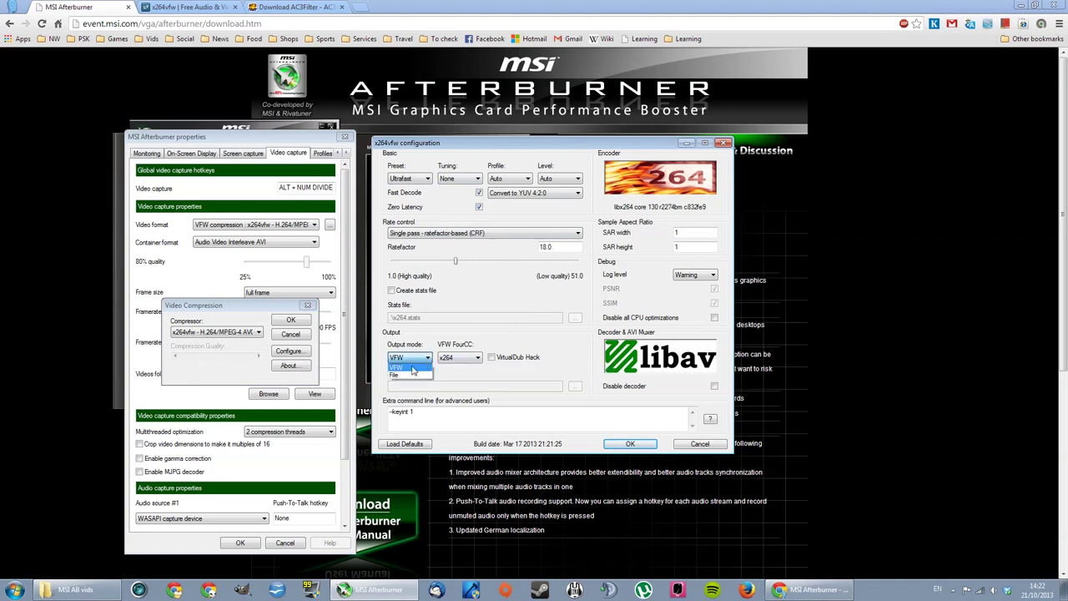
click(412, 368)
click(457, 360)
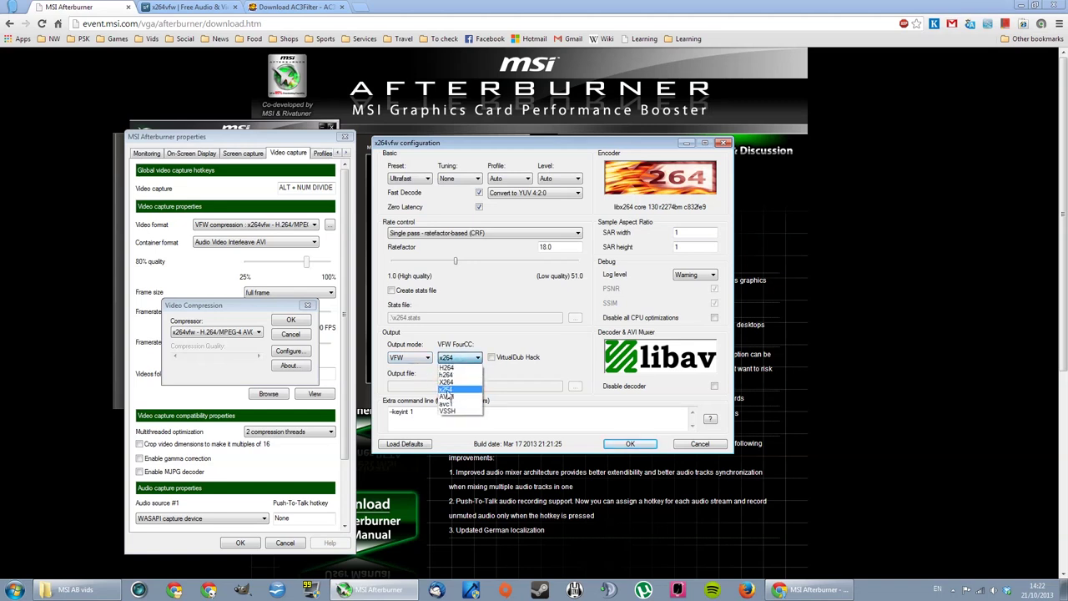
click(447, 390)
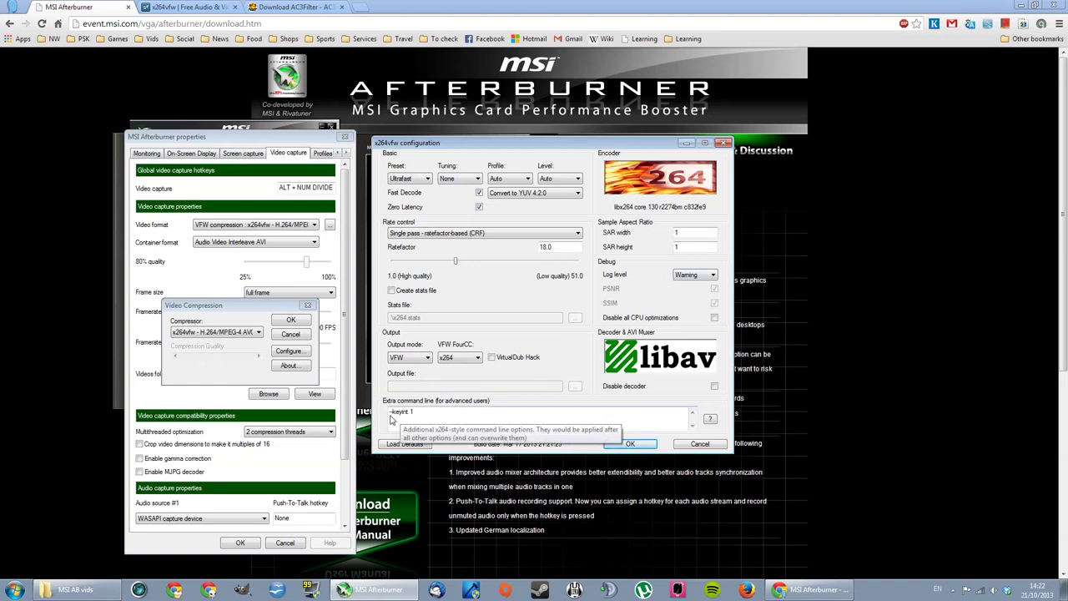
Step: Review the --keyint 1 extra command line, then confirm the encoder settings and close the compressor dialog
drag(414, 412, 387, 417)
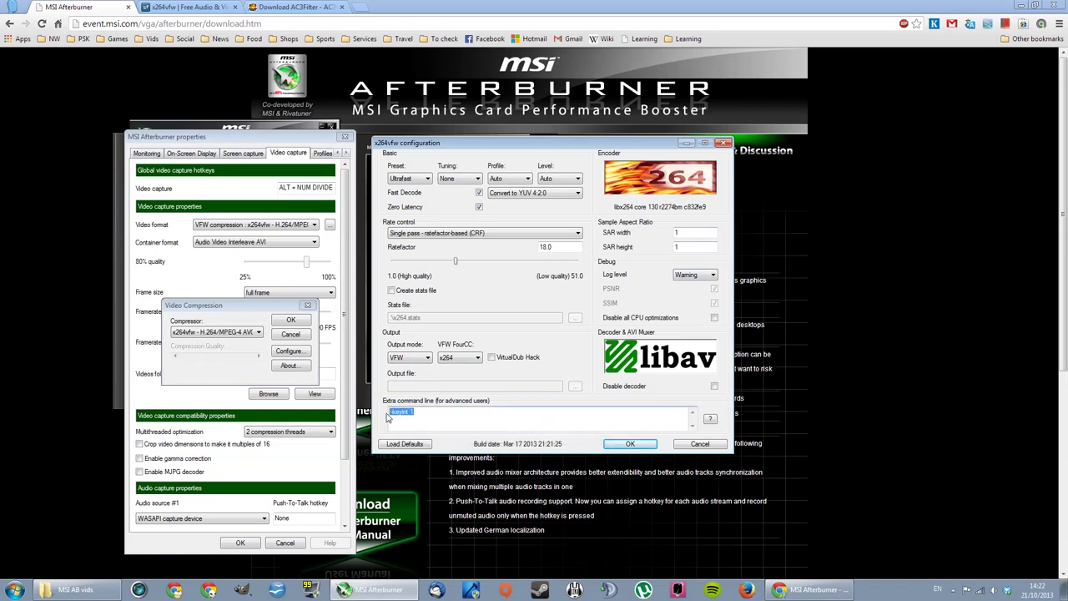
click(467, 421)
click(567, 420)
click(699, 444)
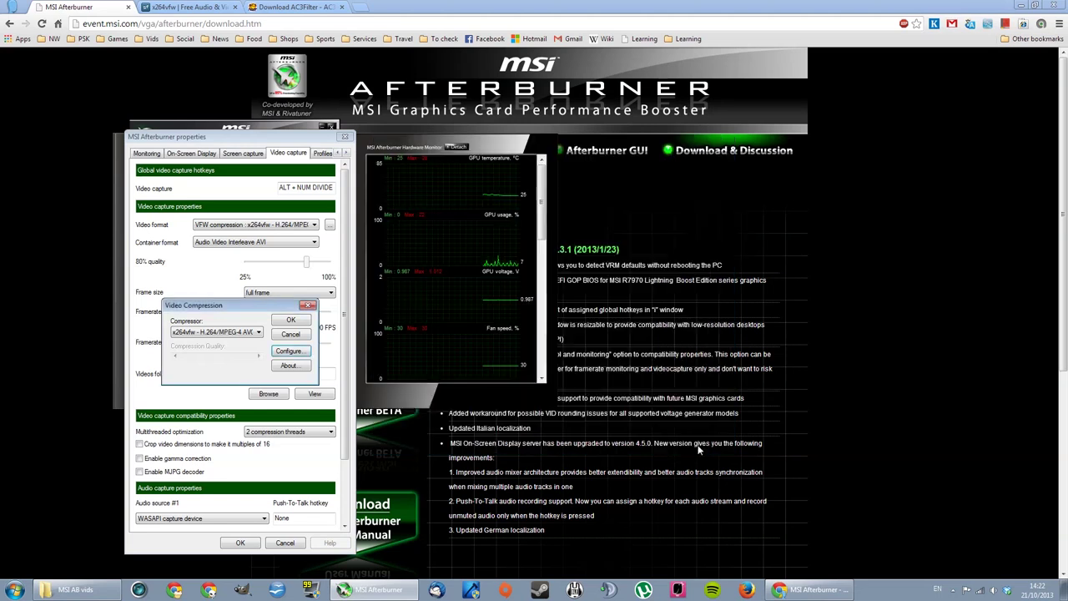
click(290, 335)
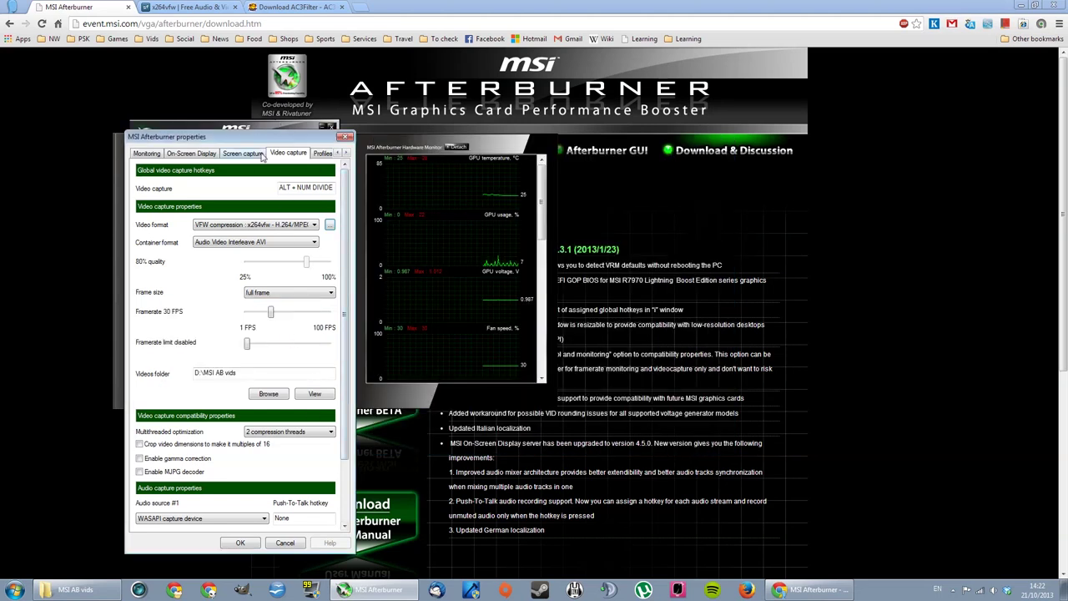
Step: Close the Afterburner properties window and launch RivaTuner Statistics Server from the hidden tray icons
drag(307, 143, 290, 92)
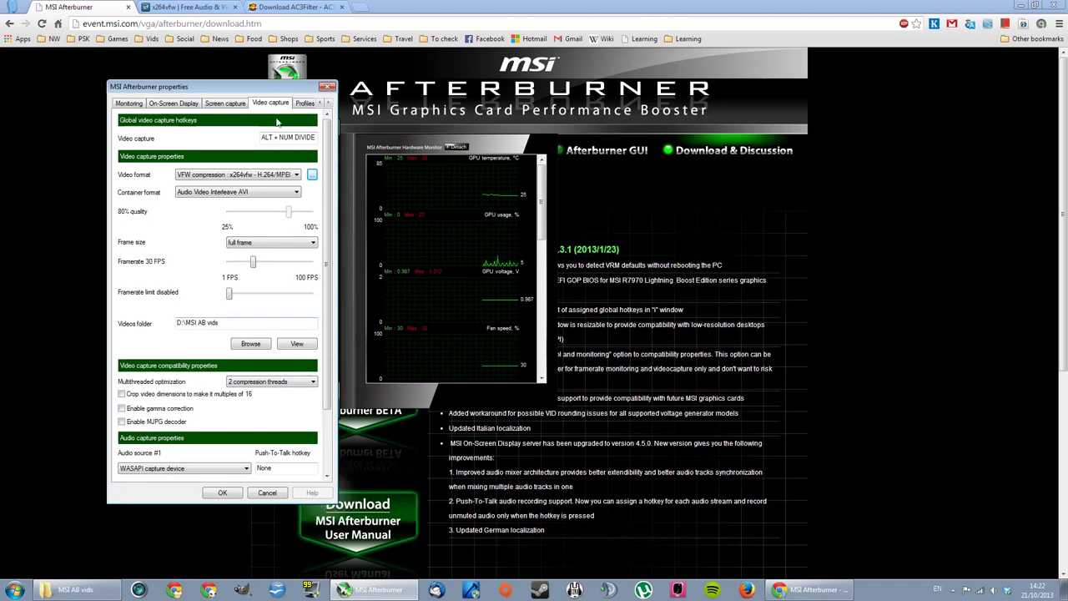
click(325, 91)
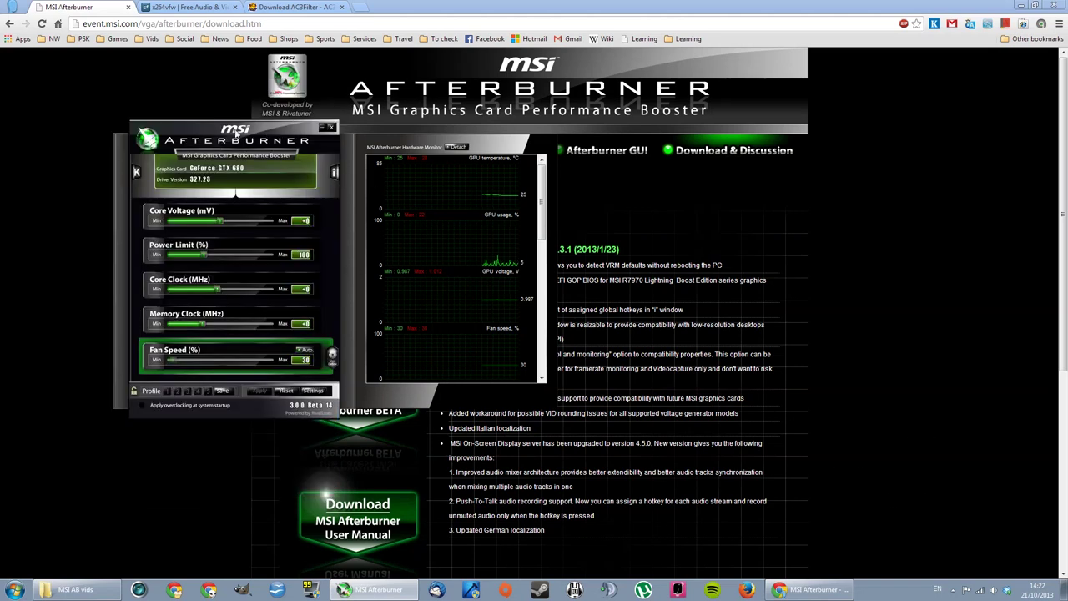
click(953, 589)
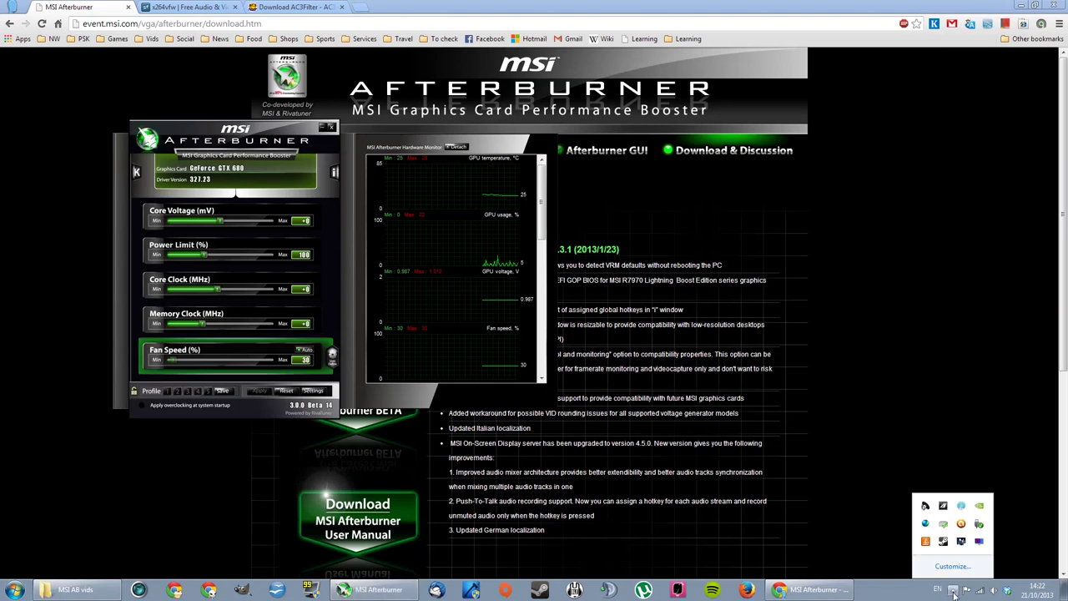
click(980, 543)
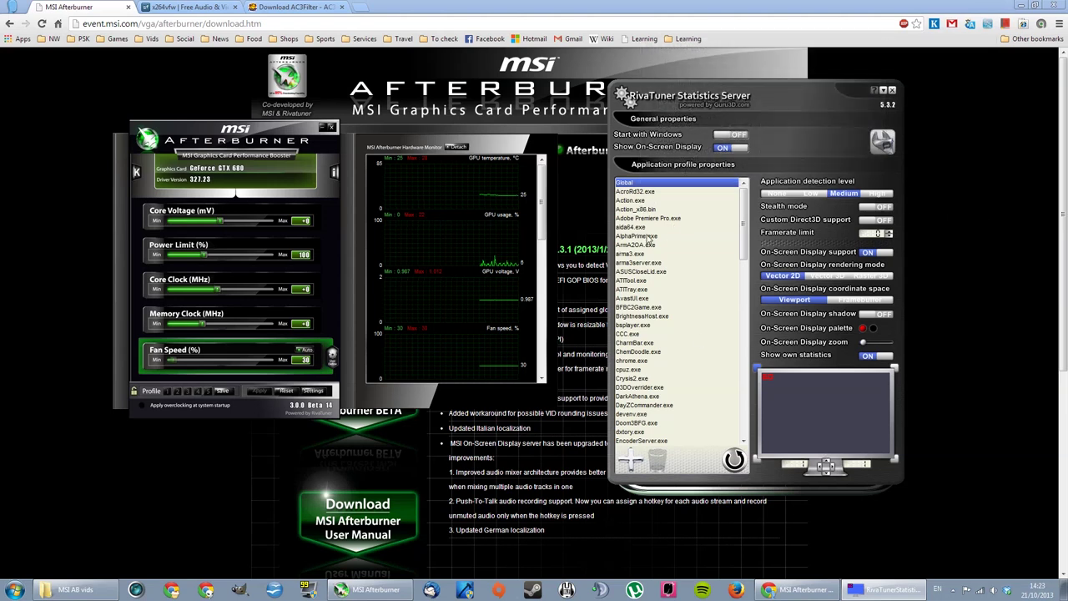
Step: Scroll through the RTSS profile list from Global down to zplayer.exe
mouse_move(627, 201)
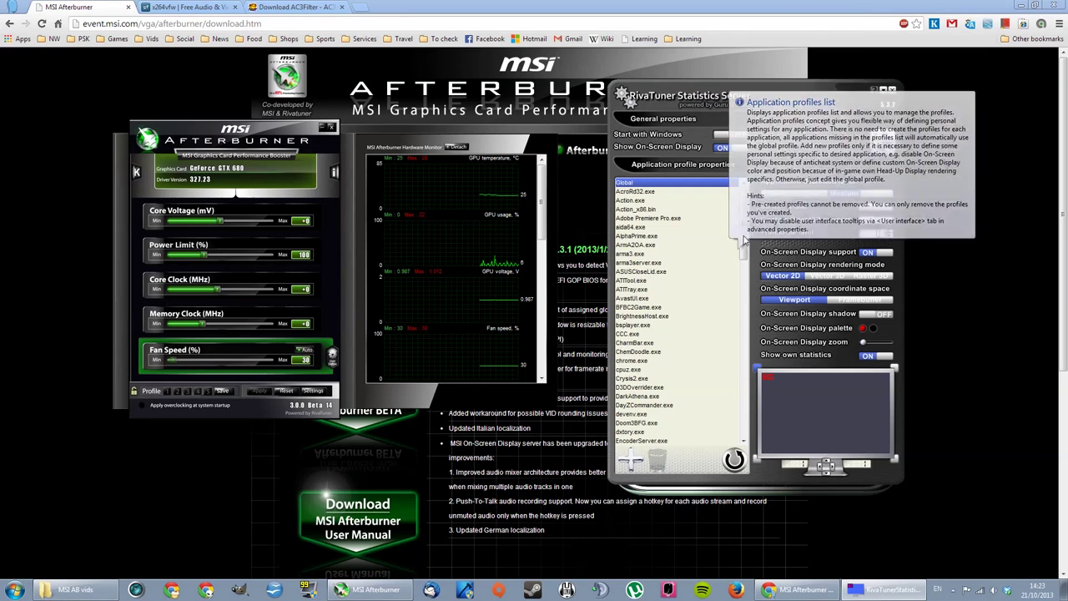
drag(750, 254, 689, 378)
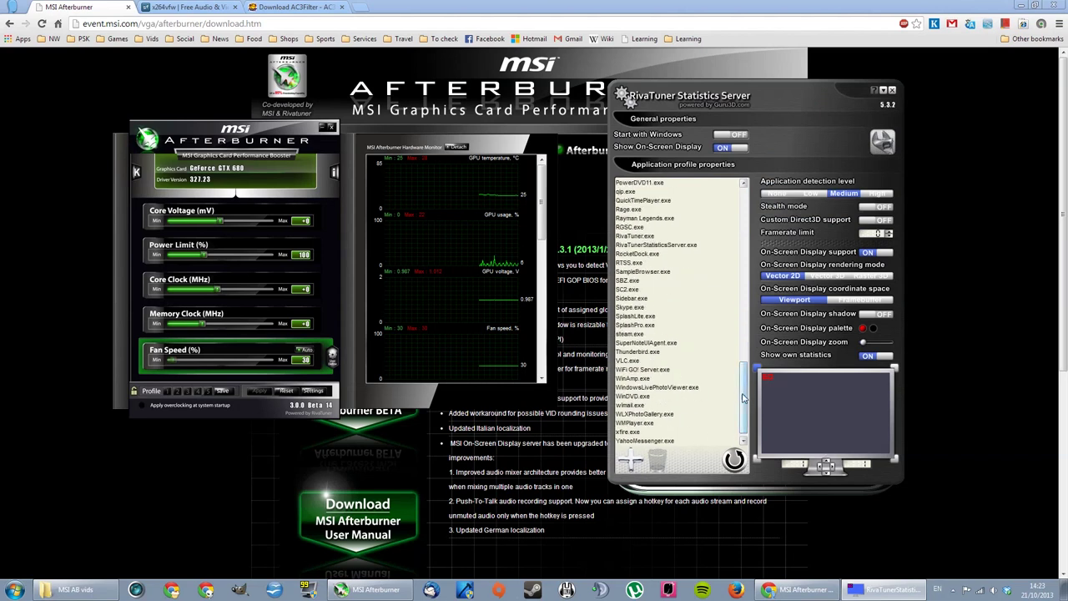
drag(745, 399, 745, 185)
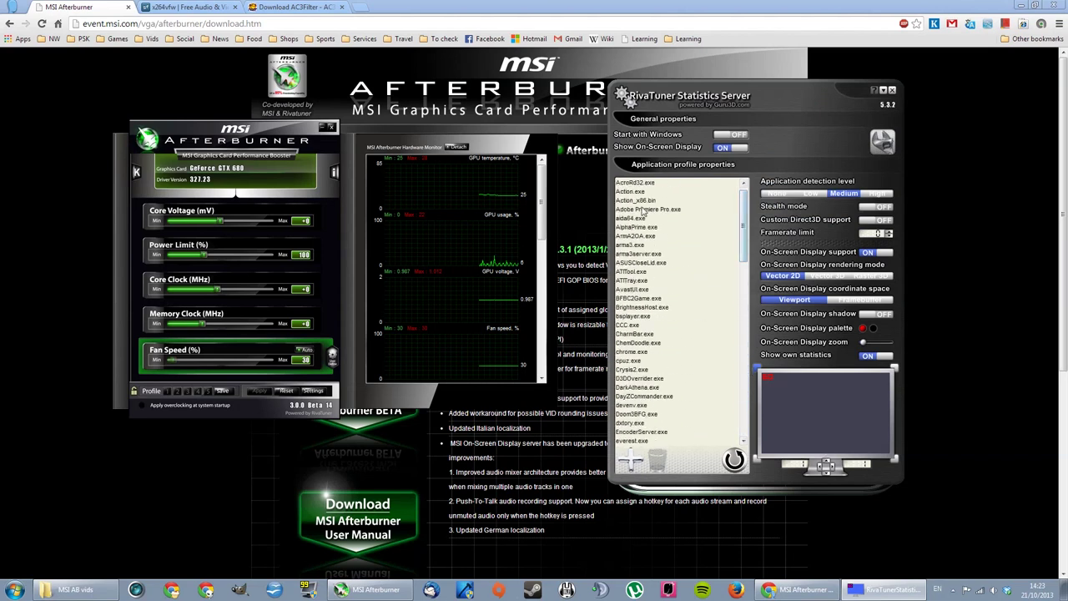
click(638, 192)
key(Down)
key(Down)
key(Down)
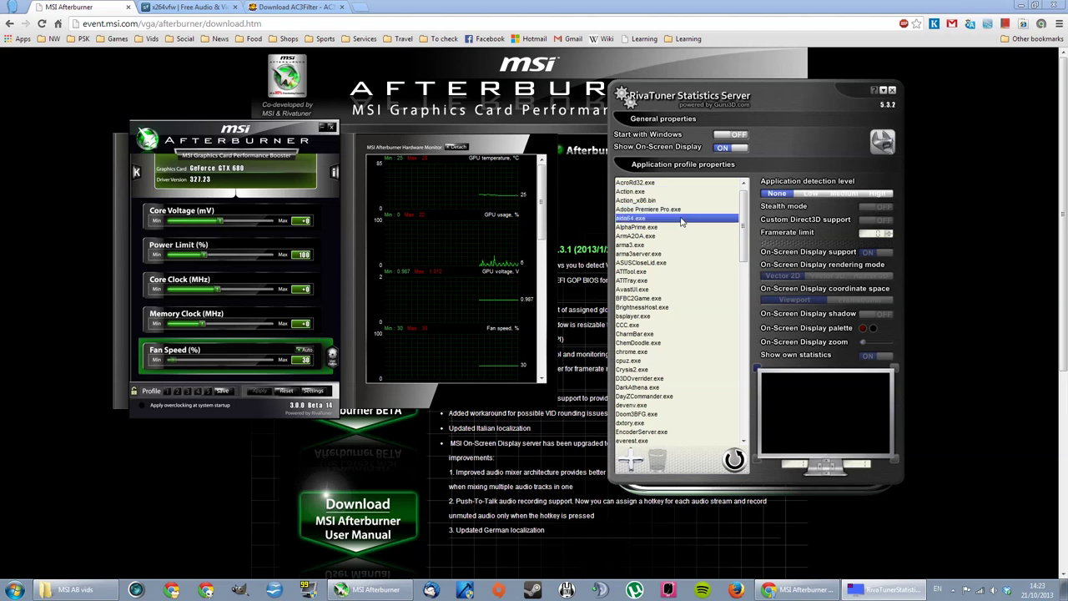
key(Down)
key(Down)
key(Down)
key(Down)
key(Down)
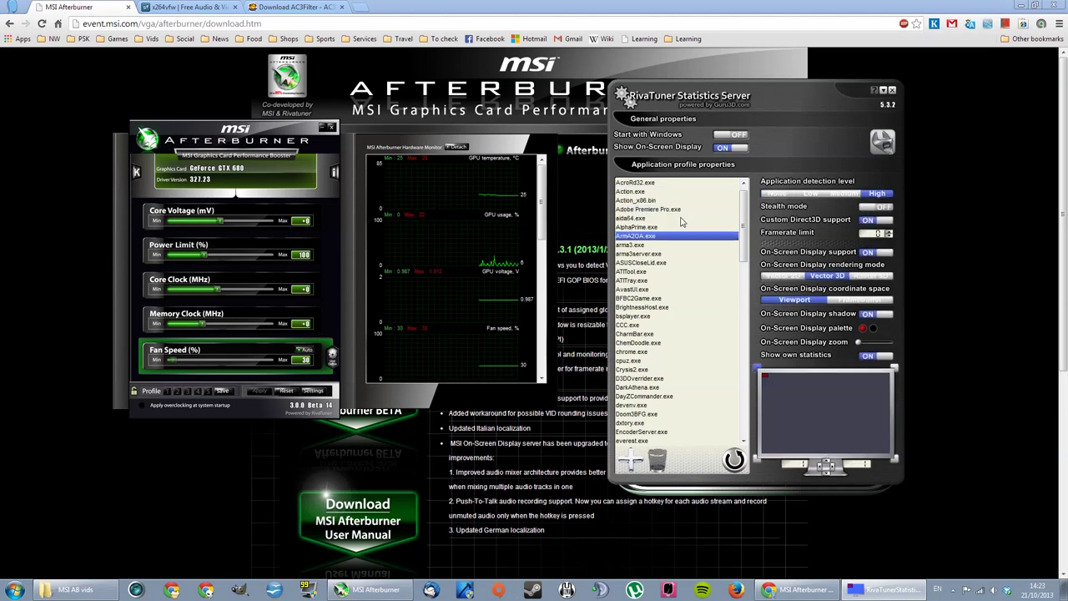
key(Down)
key(Down)
key(Down)
key(Down)
key(Down)
key(Down)
key(Down)
key(Down)
key(Down)
key(Down)
key(Down)
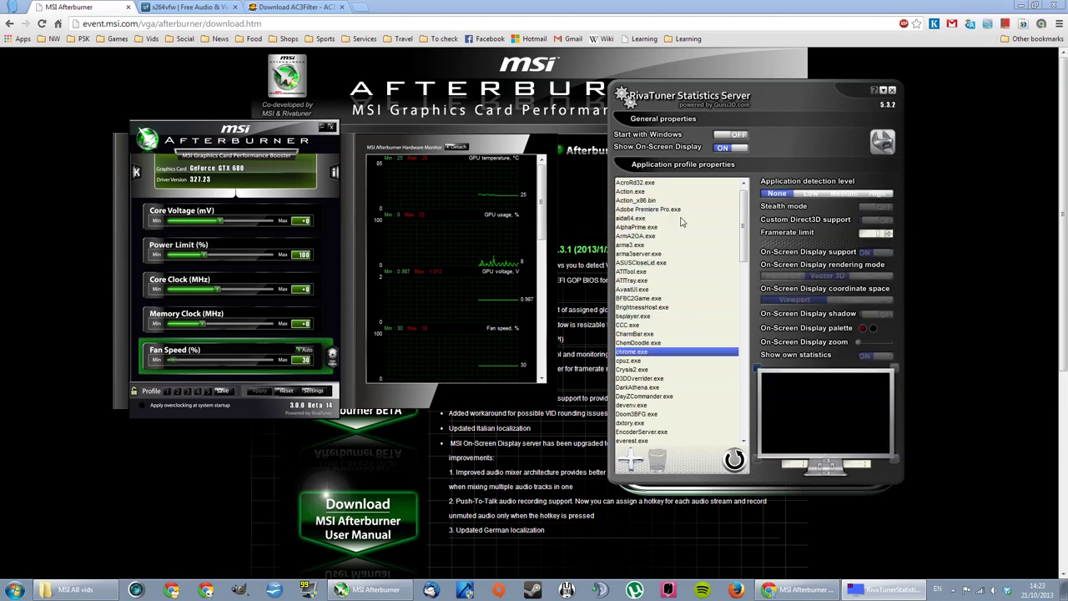
key(Down)
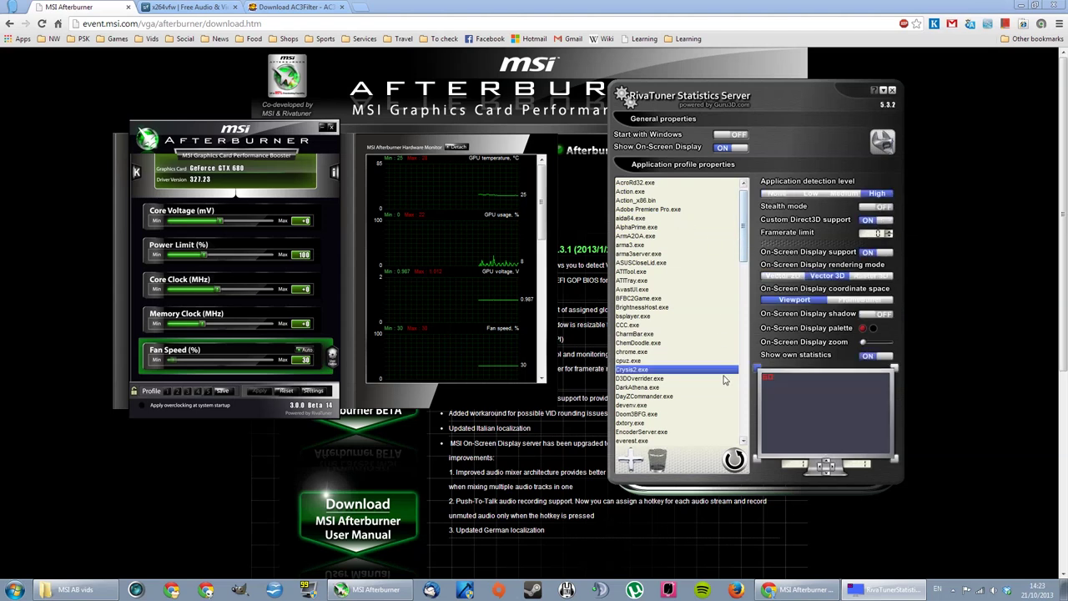
key(Down)
key(Down)
key(Down)
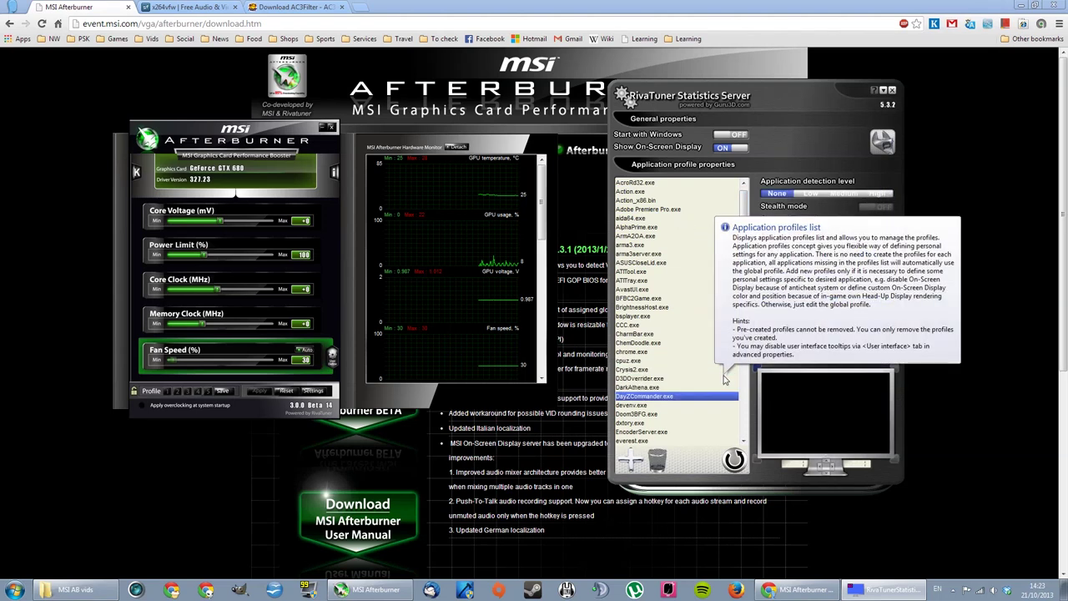
key(Up)
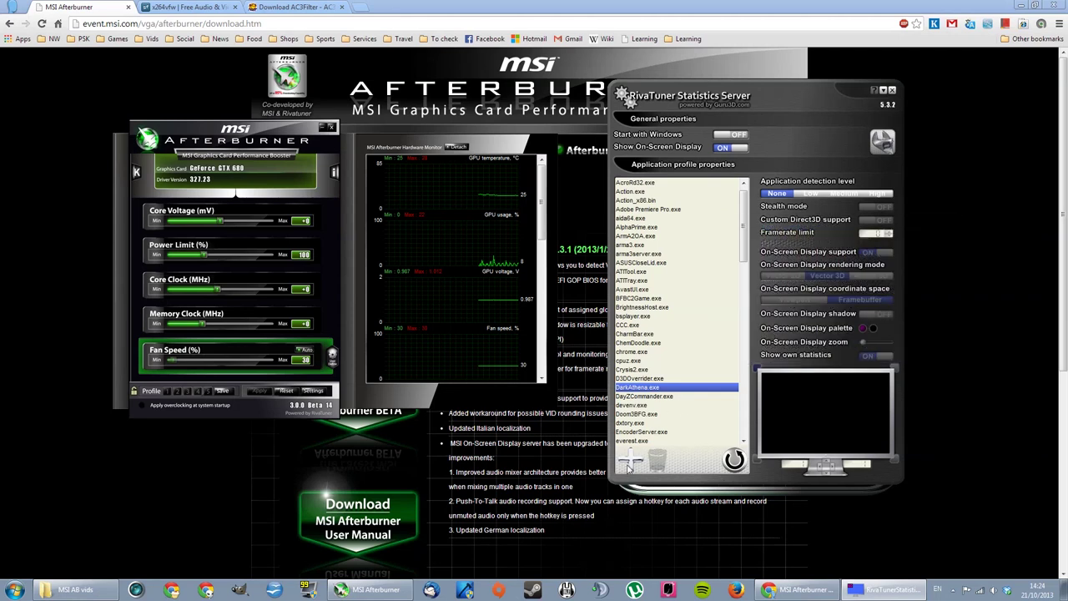
click(629, 463)
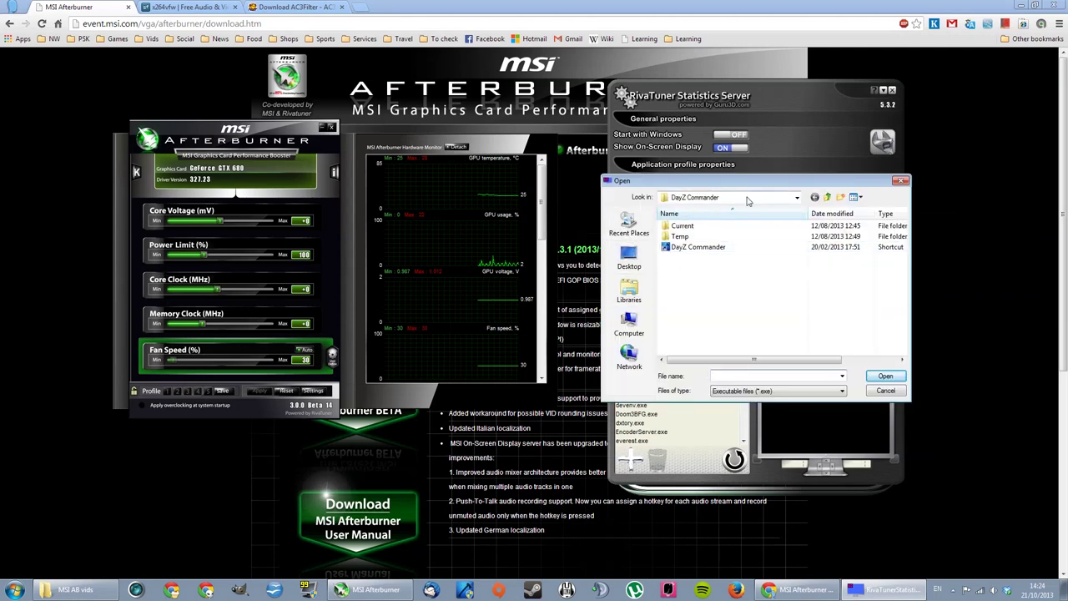
click(797, 198)
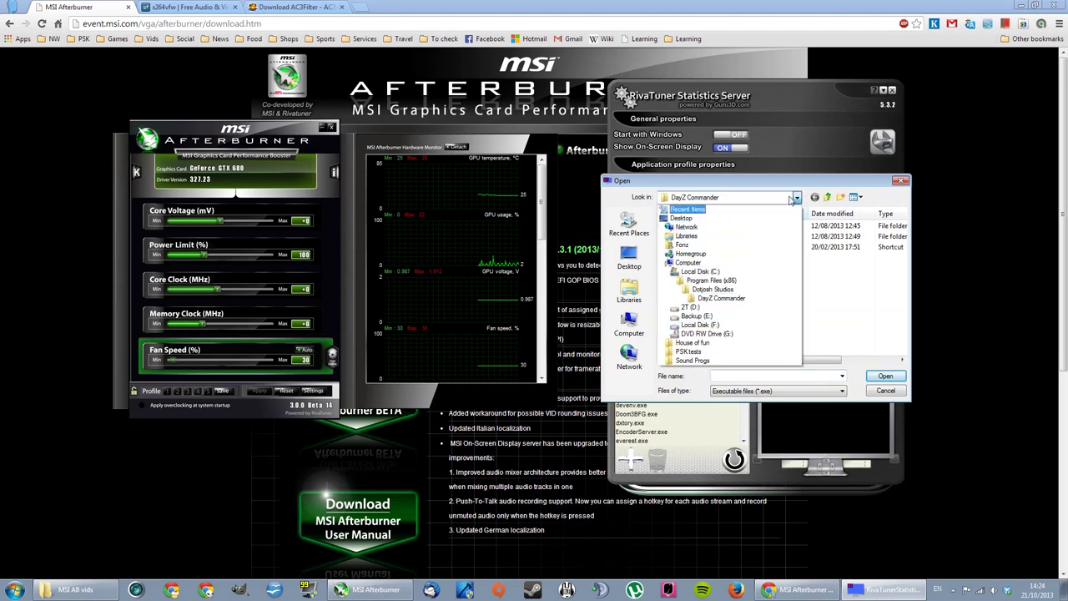
click(707, 281)
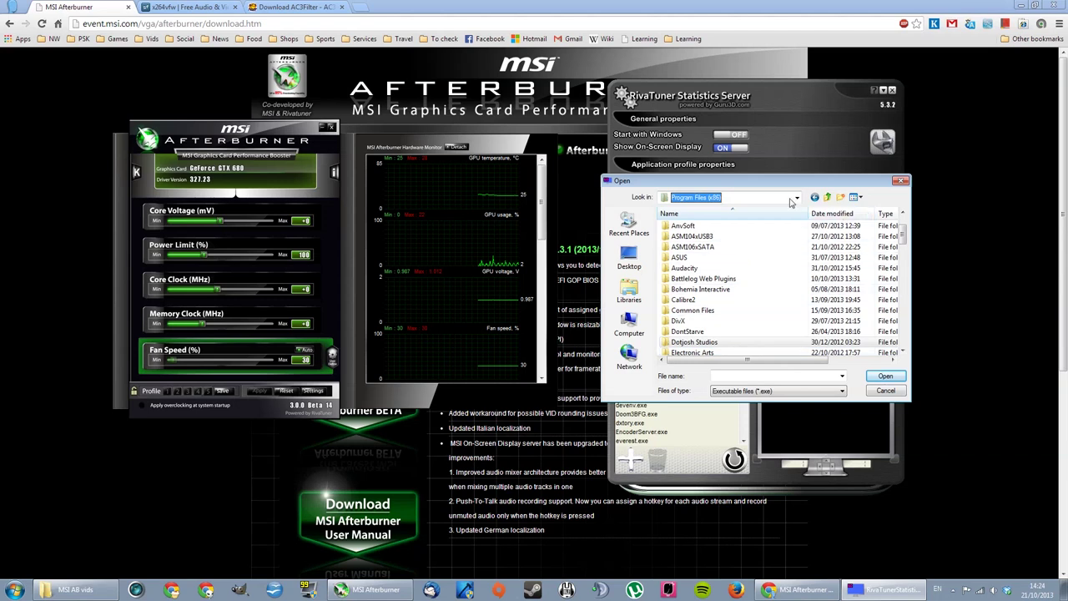
click(893, 392)
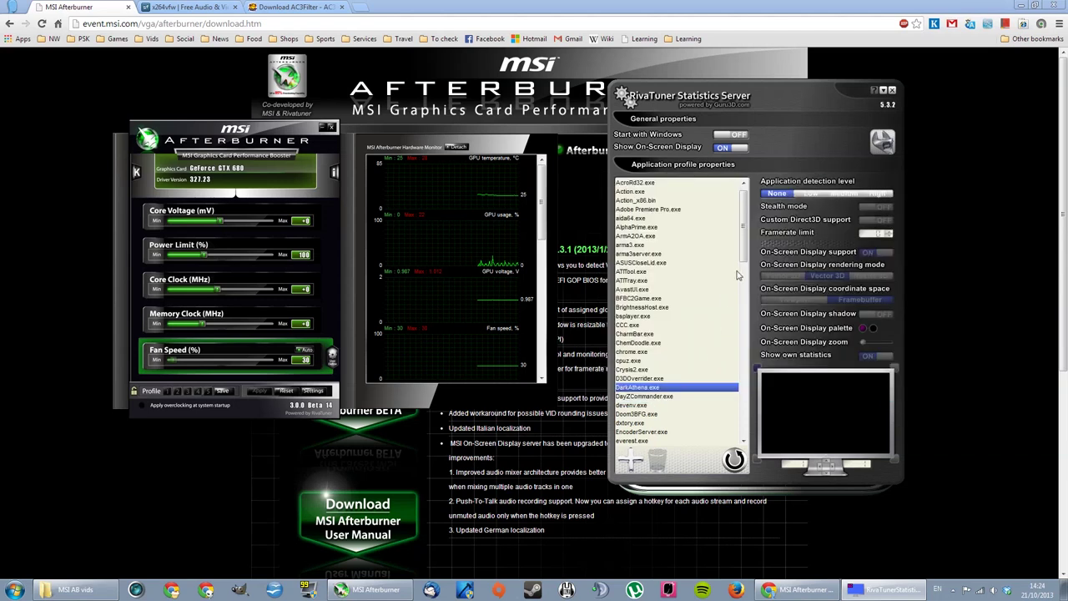
scroll(745, 256, up, 1)
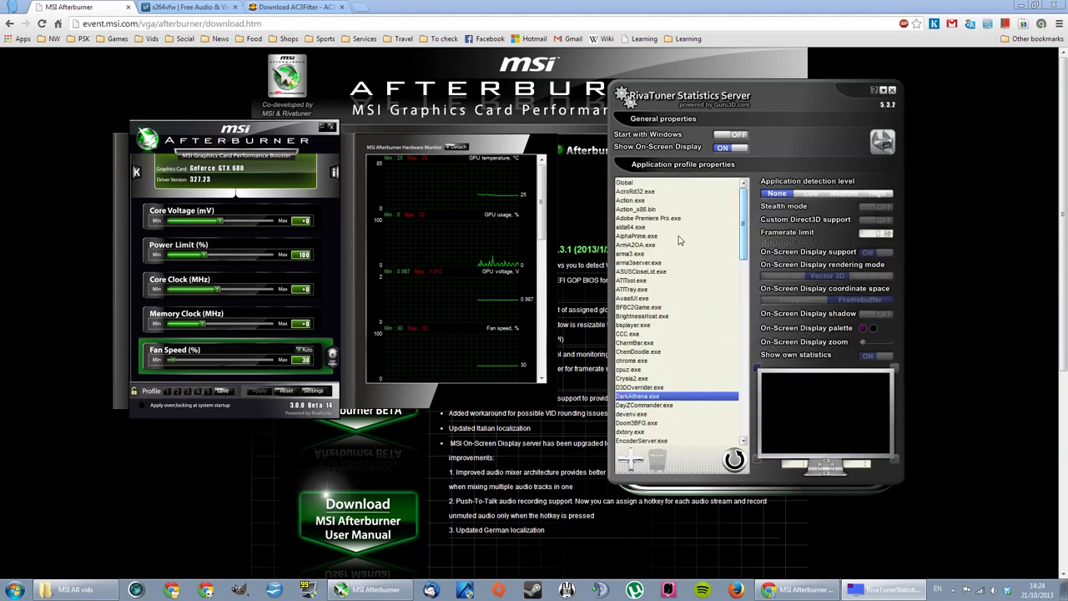
click(634, 244)
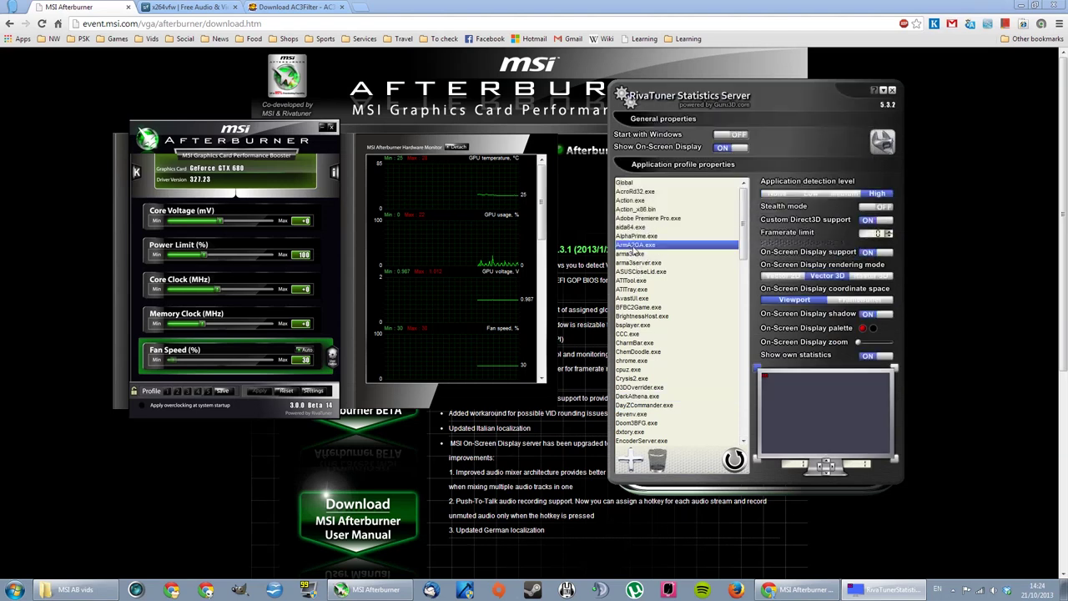
click(640, 255)
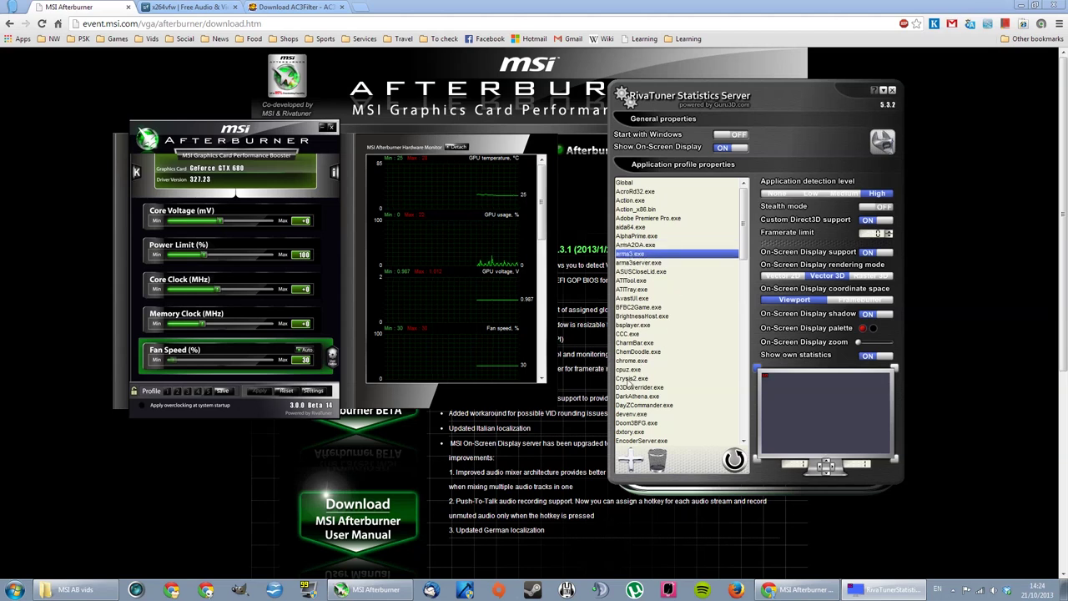
click(630, 380)
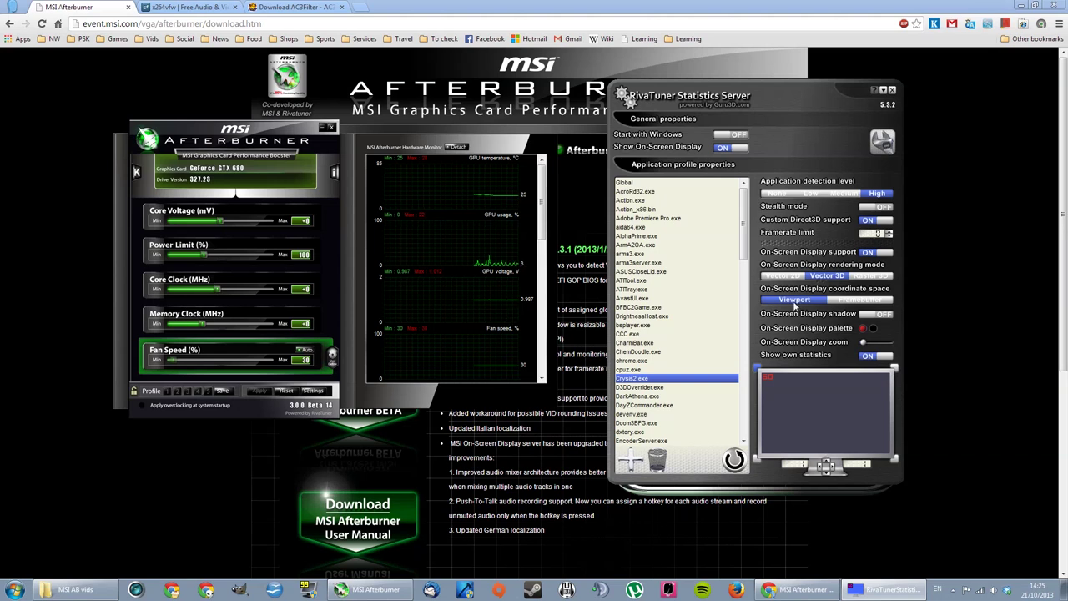
click(864, 328)
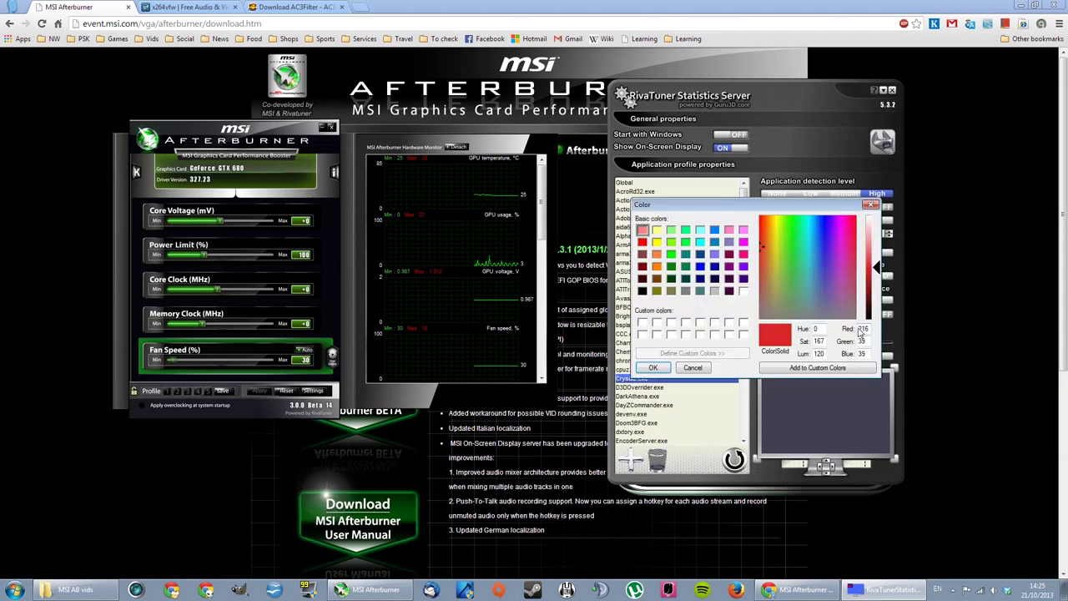
click(693, 368)
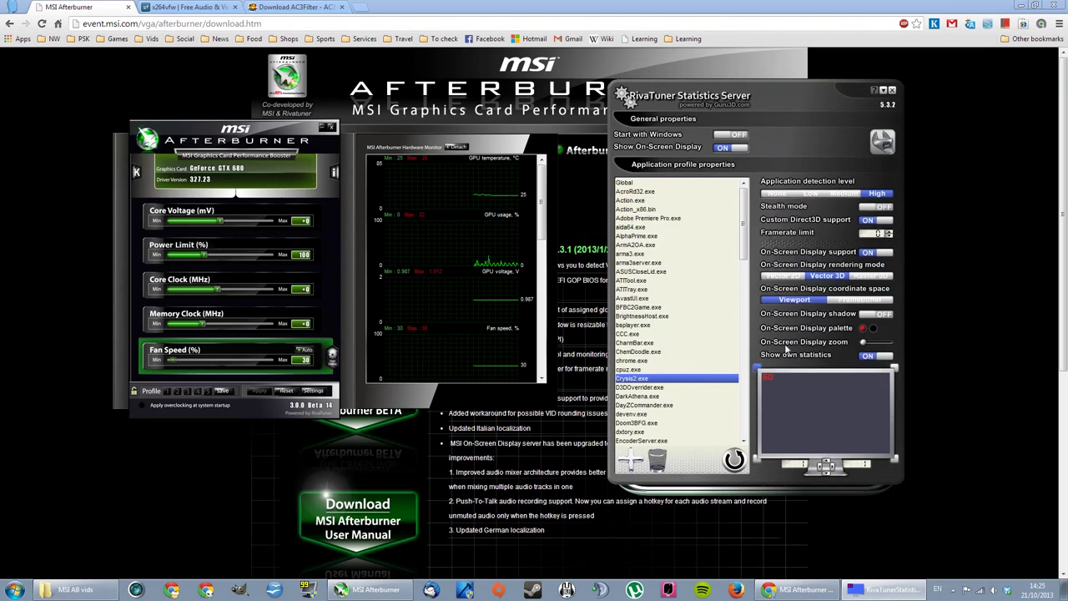
mouse_move(862, 342)
mouse_down()
mouse_move(886, 352)
mouse_move(818, 363)
mouse_move(865, 346)
mouse_up()
Step: Bring Chrome's MSI Afterburner download page back in front of the Afterburner windows
click(933, 391)
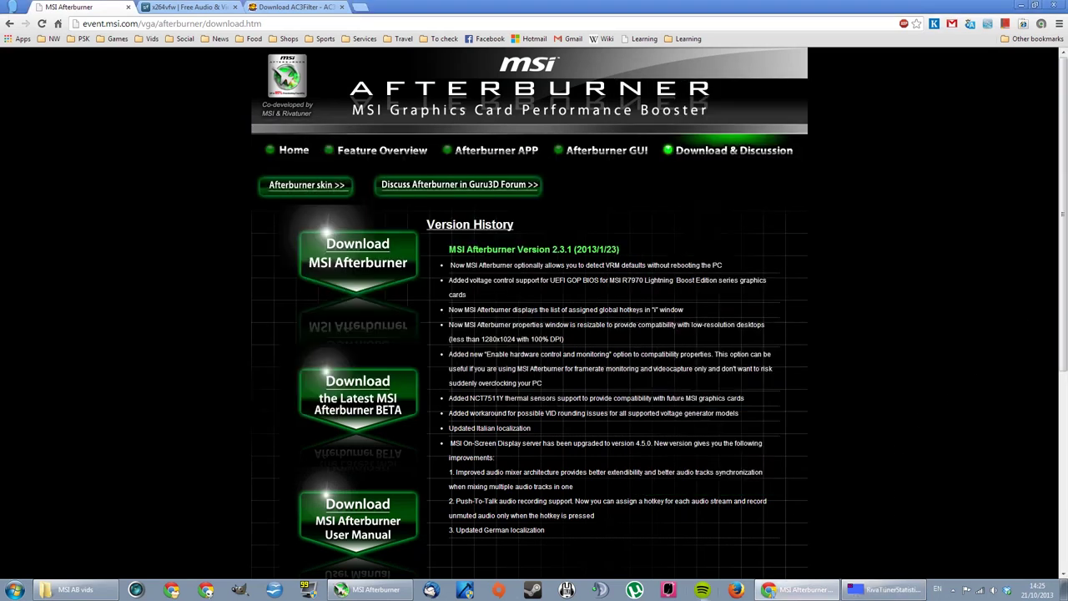